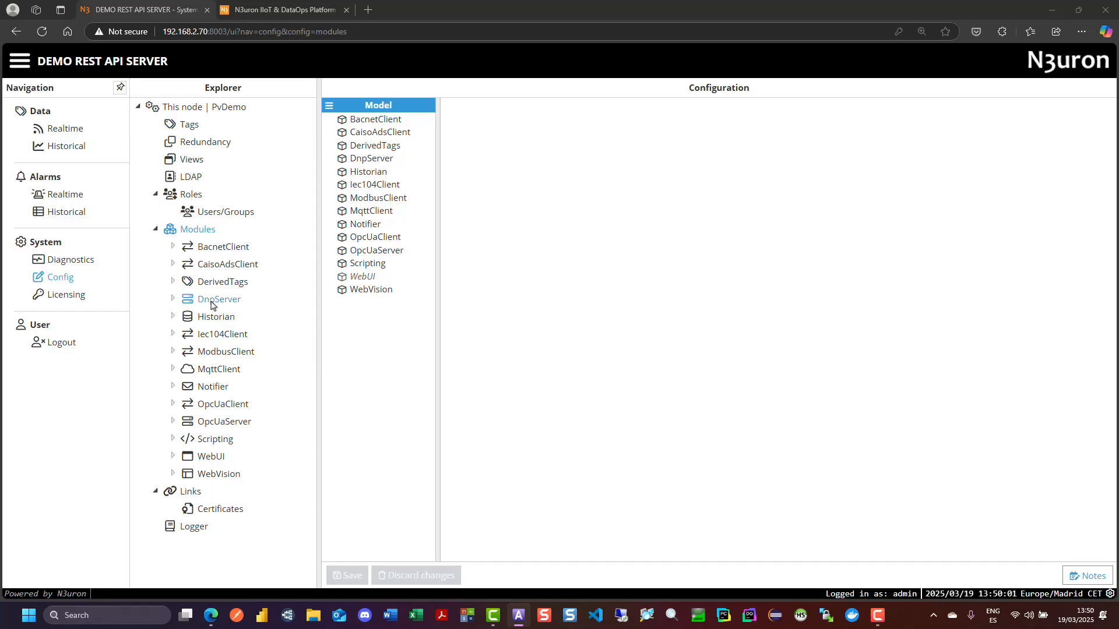
- Review the realtime tags of the BLUELAKE group under PVSIM with sublevels included
left_click(65, 129)
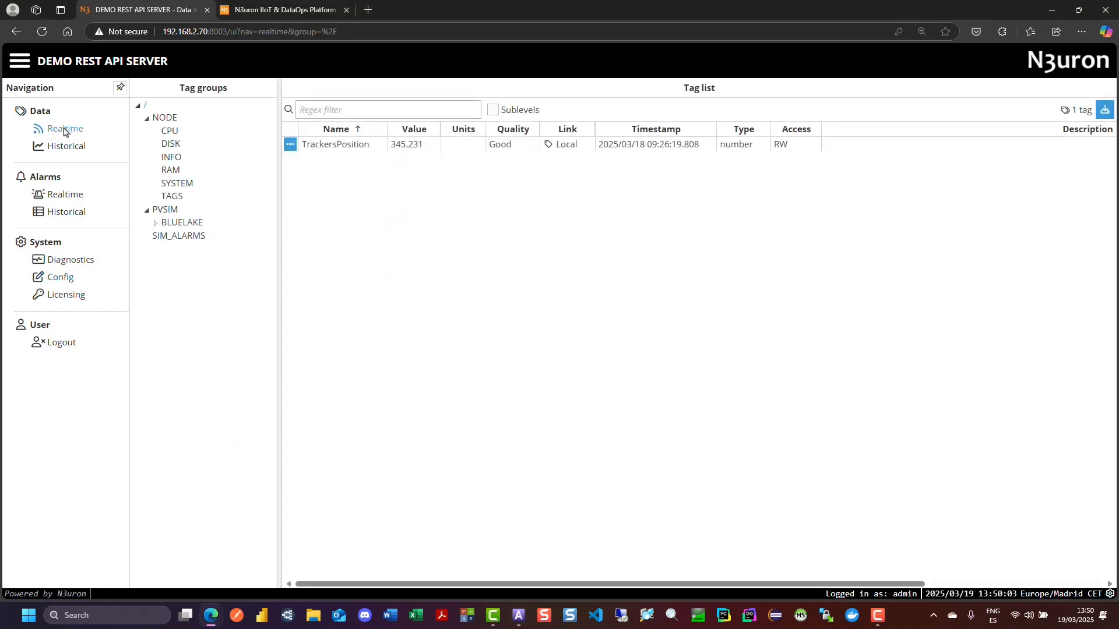
left_click(181, 222)
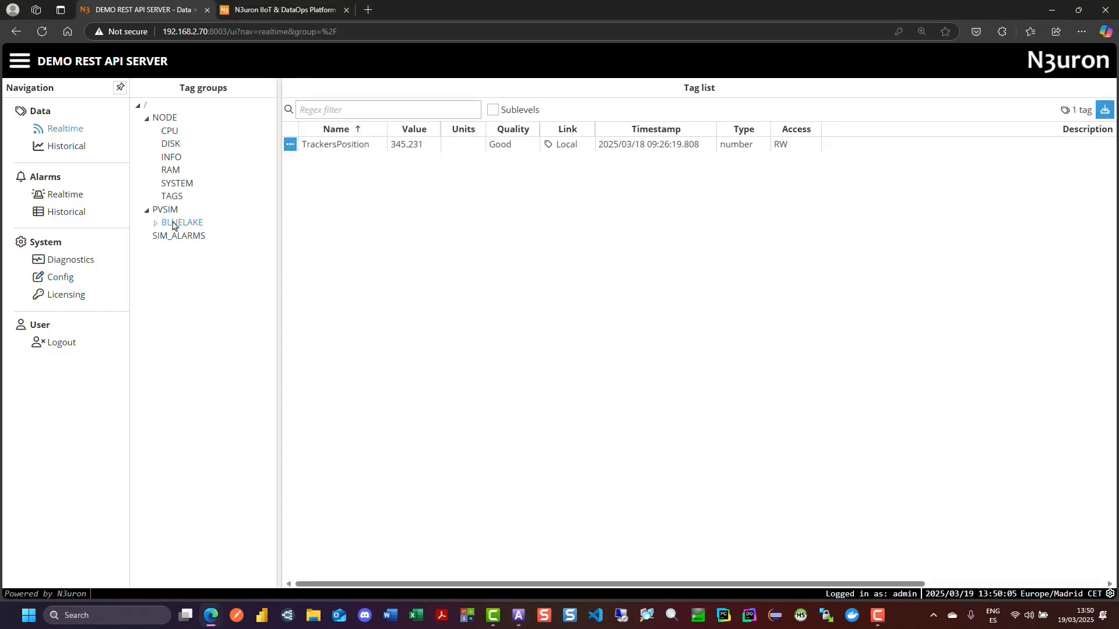
left_click(493, 110)
scroll(499, 269, "down", 8)
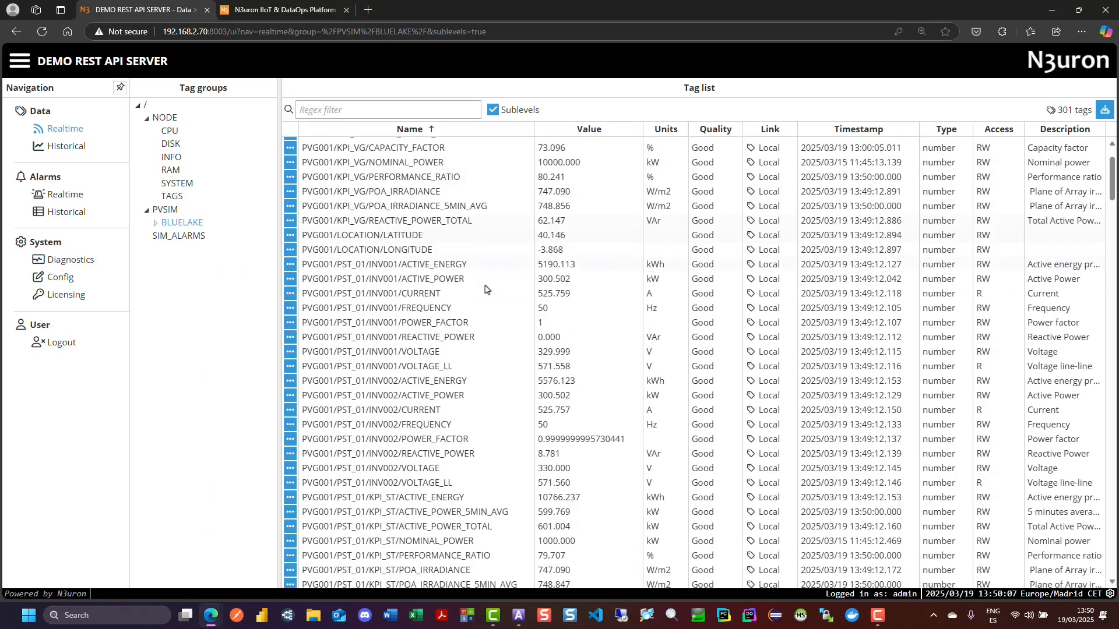
scroll(487, 288, "down", 16)
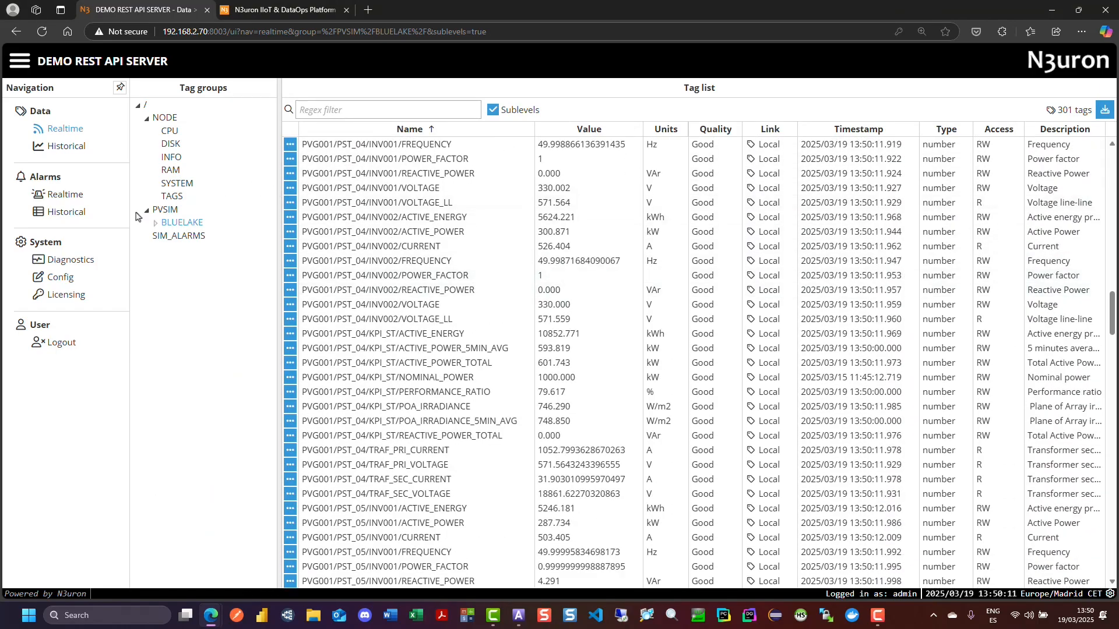
- Expand BLUELAKE down to PVG001 and view the realtime tags of its KPI_VG and WST groups
left_click(155, 224)
left_click(165, 236)
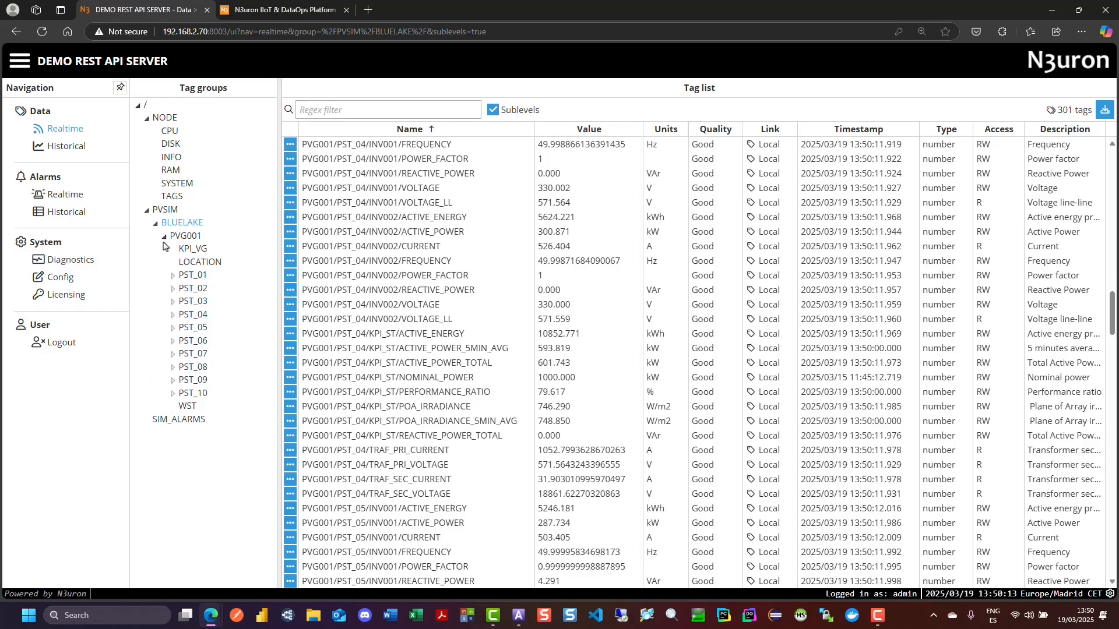
left_click(188, 250)
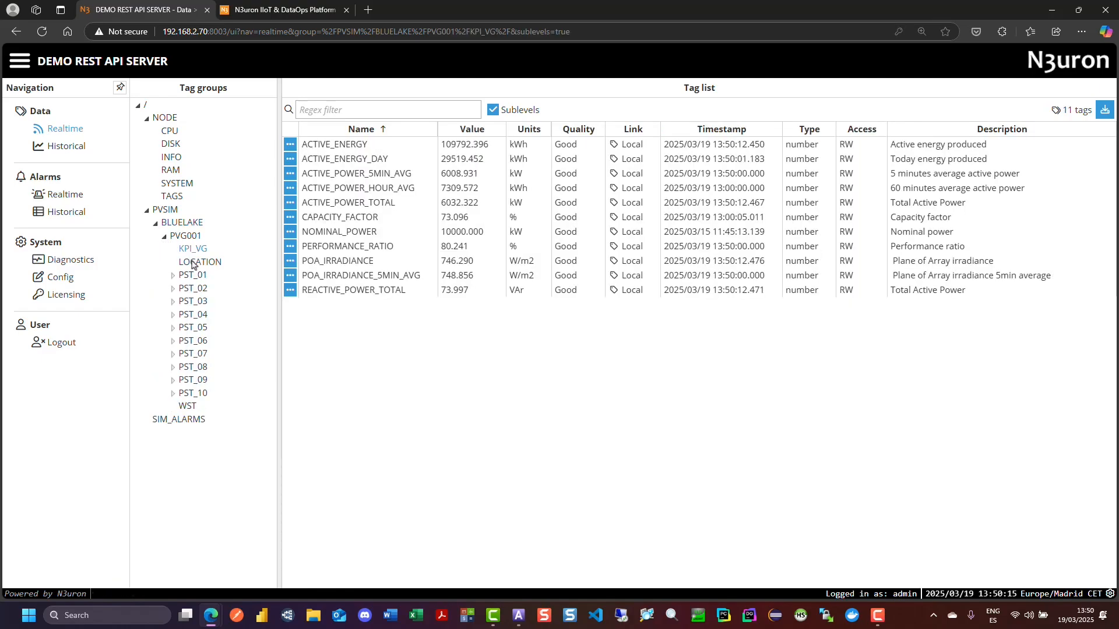
left_click(186, 406)
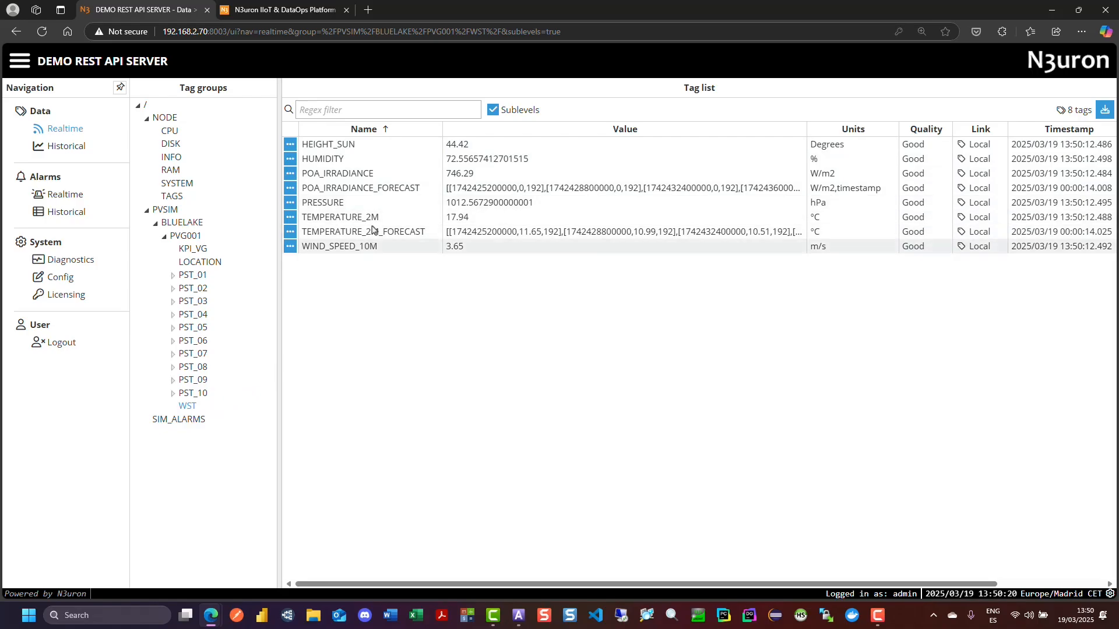
- Review the realtime and historical alarms, and return to the realtime data tags
left_click(71, 194)
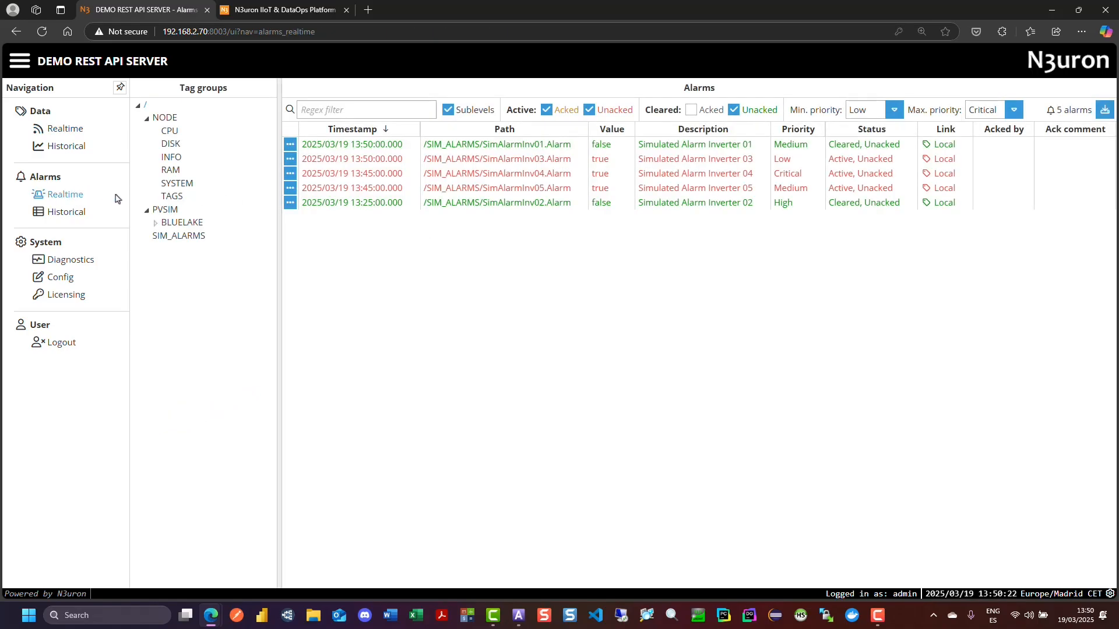
left_click(67, 212)
scroll(624, 262, "down", 2)
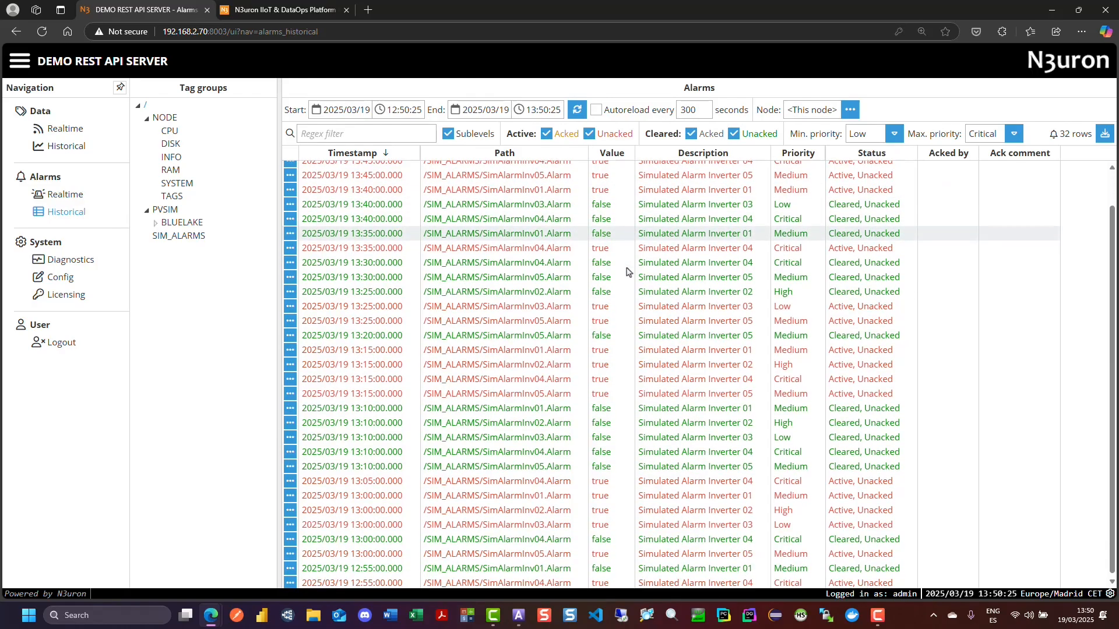
scroll(624, 262, "down", 1)
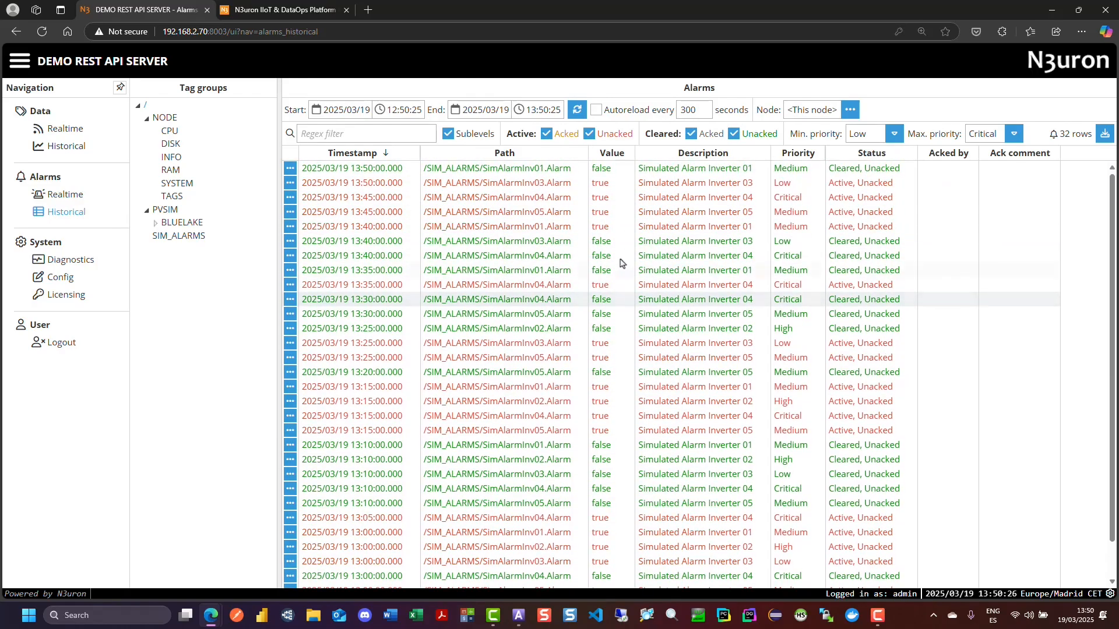
left_click(66, 130)
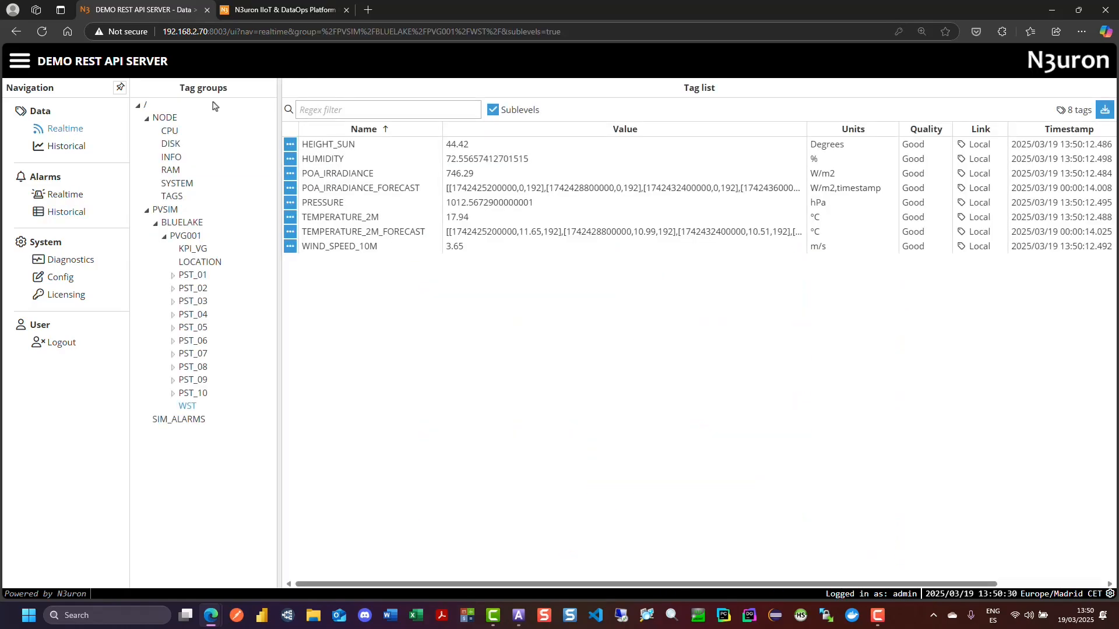
- Add a new module named RestApiServer in the node's system configuration
left_click(60, 278)
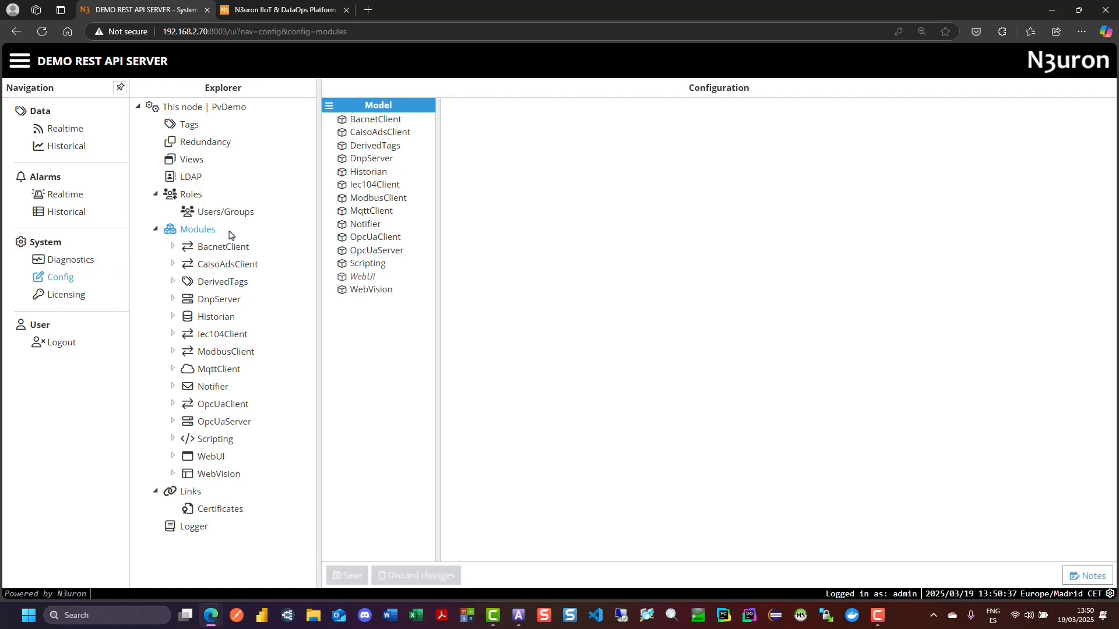
left_click(329, 105)
left_click(335, 129)
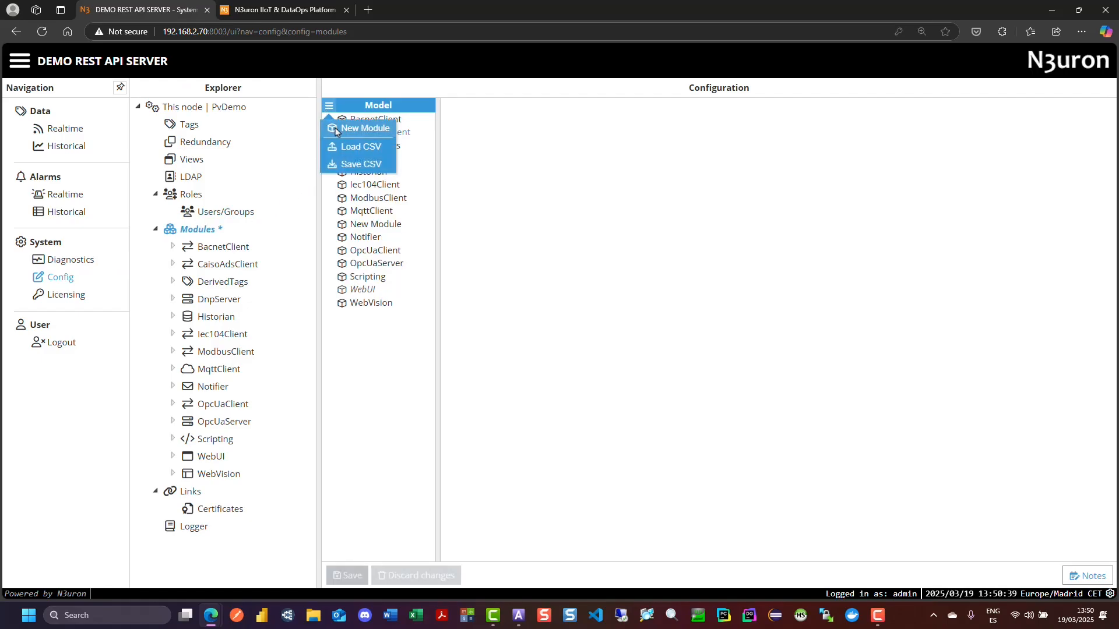
type("RestApiS")
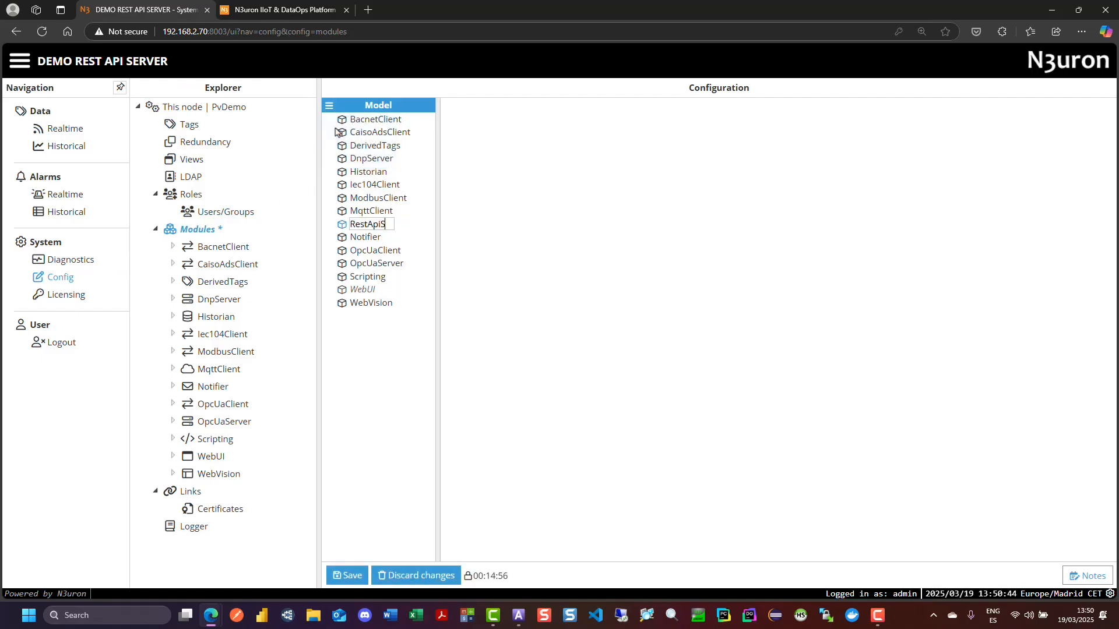
type("erver")
key("Return")
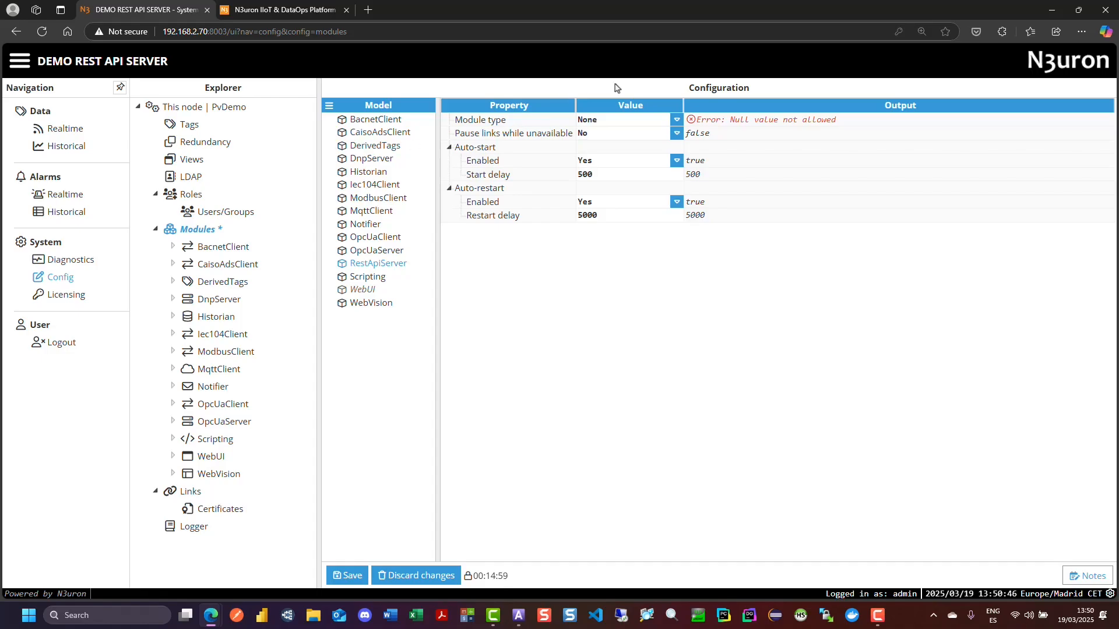
- Set the new module's type to RestApiServer and save the module configuration
left_click(664, 119)
scroll(664, 180, "down", 10)
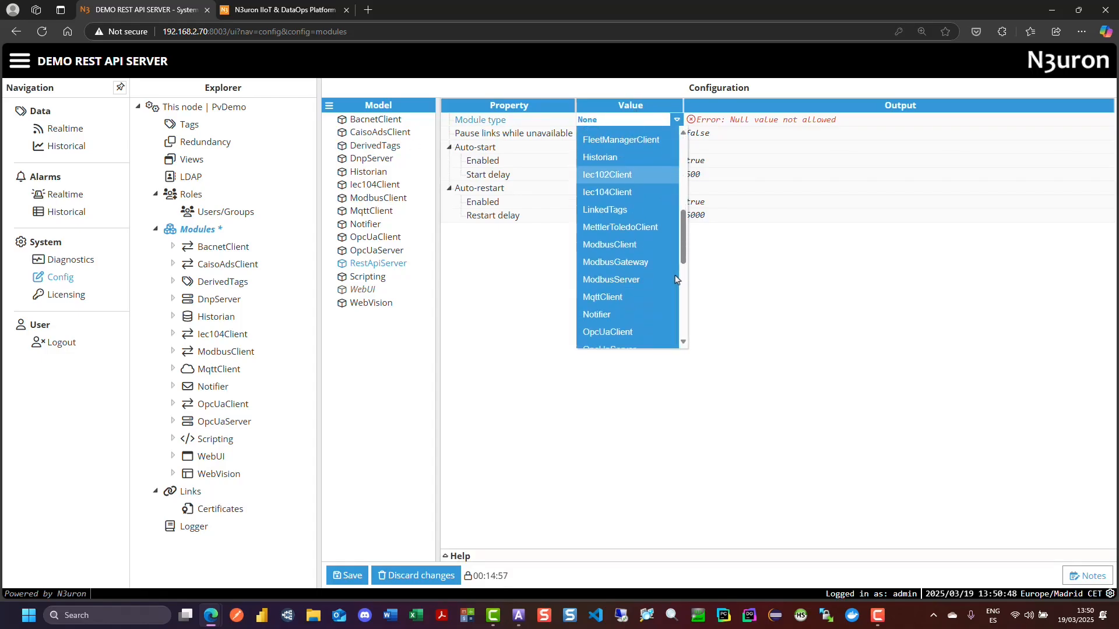
left_click(624, 226)
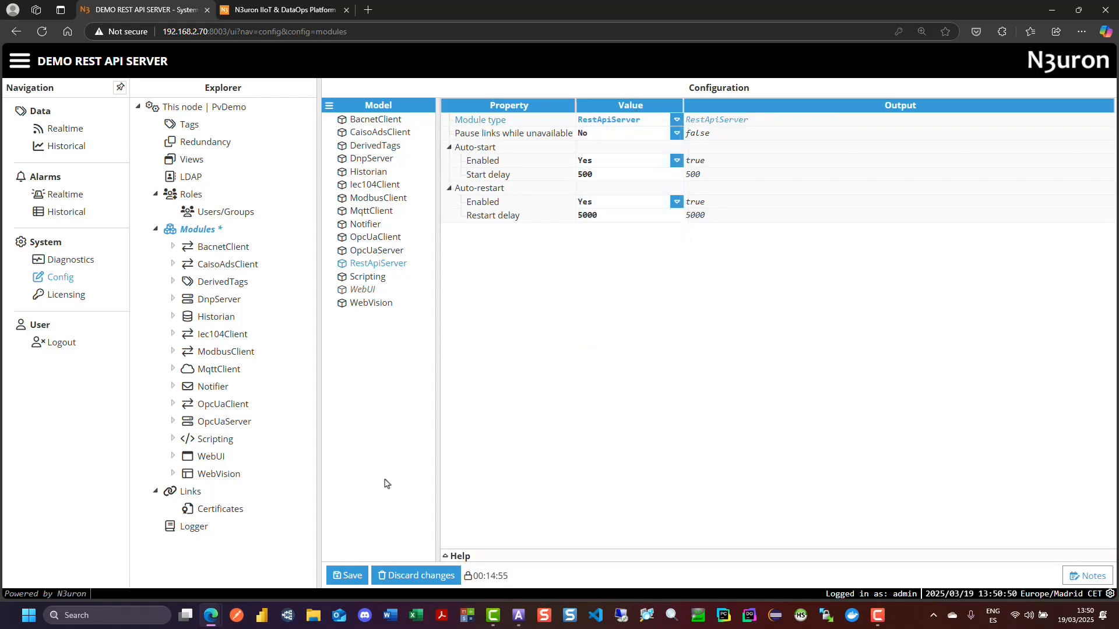
left_click(349, 579)
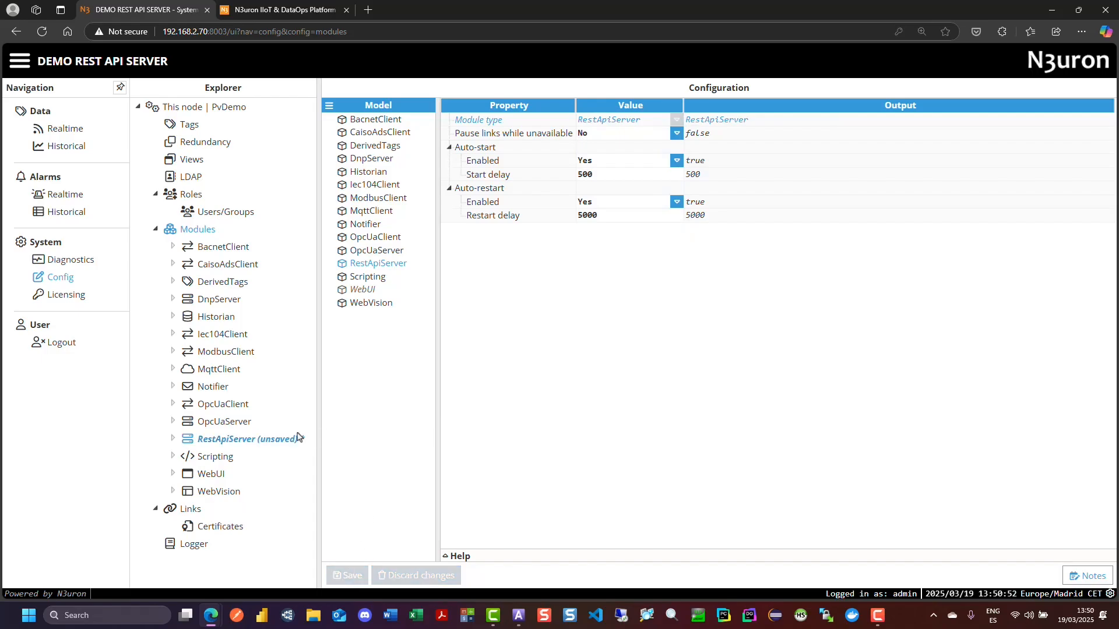
- Open the RestApiServer module's configuration and set its server mode to Both (HTTP & HTTPS)
left_click(237, 440)
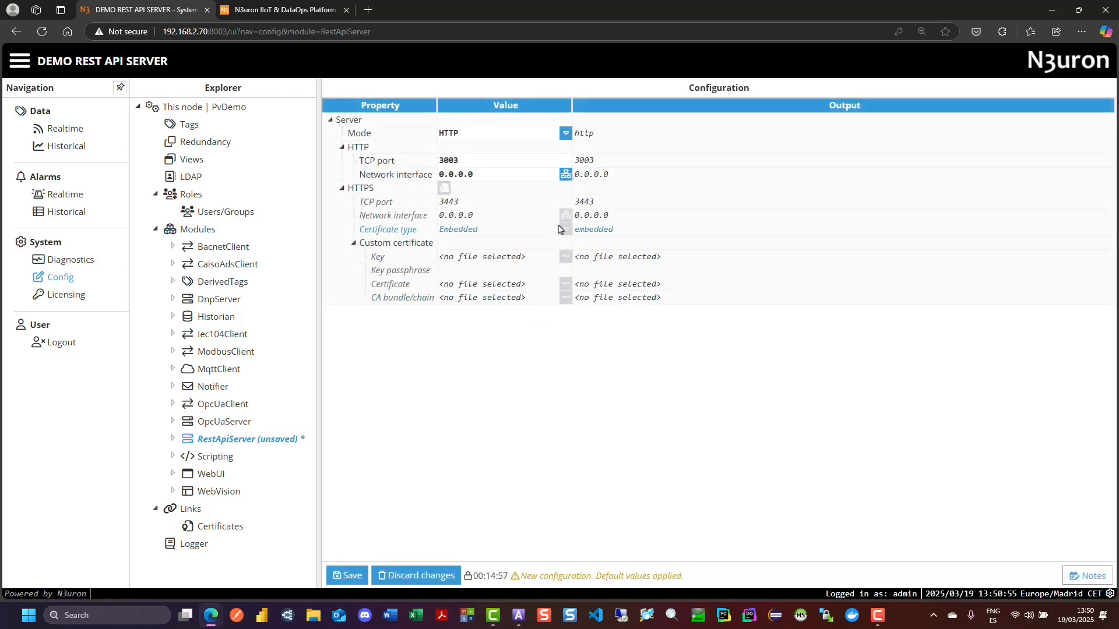
left_click(536, 139)
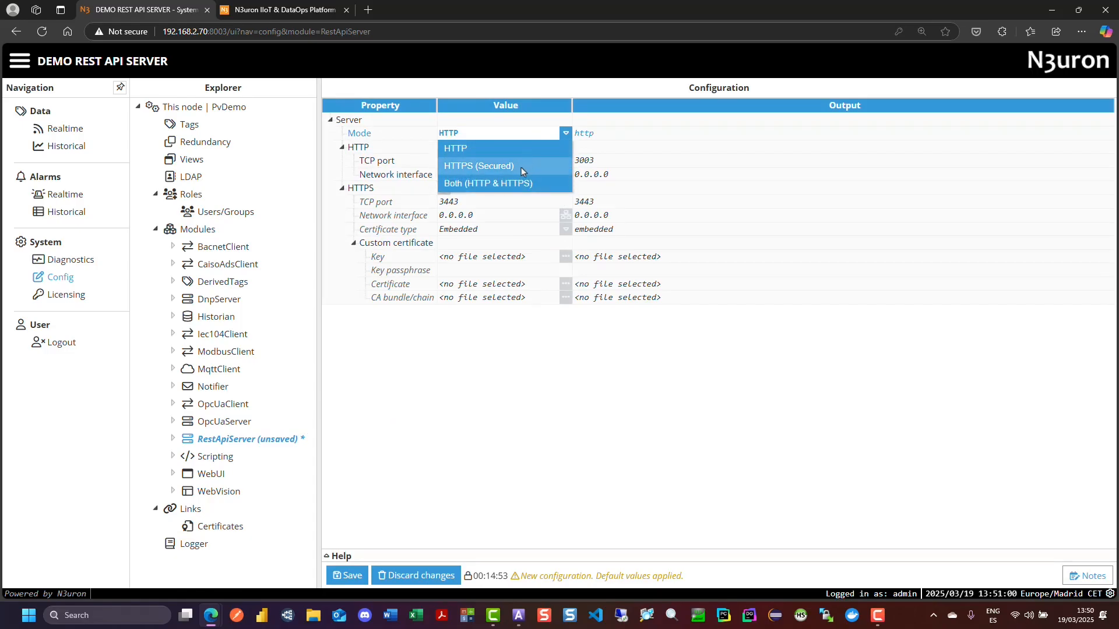
left_click(516, 182)
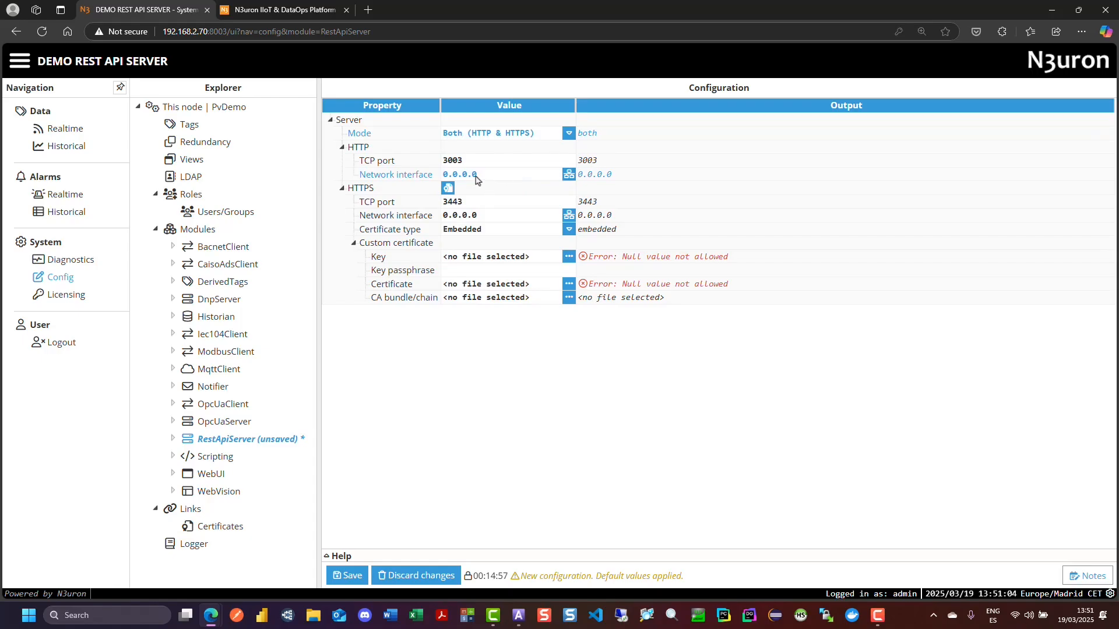
- Inspect the network adapters available for the HTTP and HTTPS interfaces, leaving each selection dialog without choosing one
left_click(570, 175)
left_click(466, 266)
left_click(466, 332)
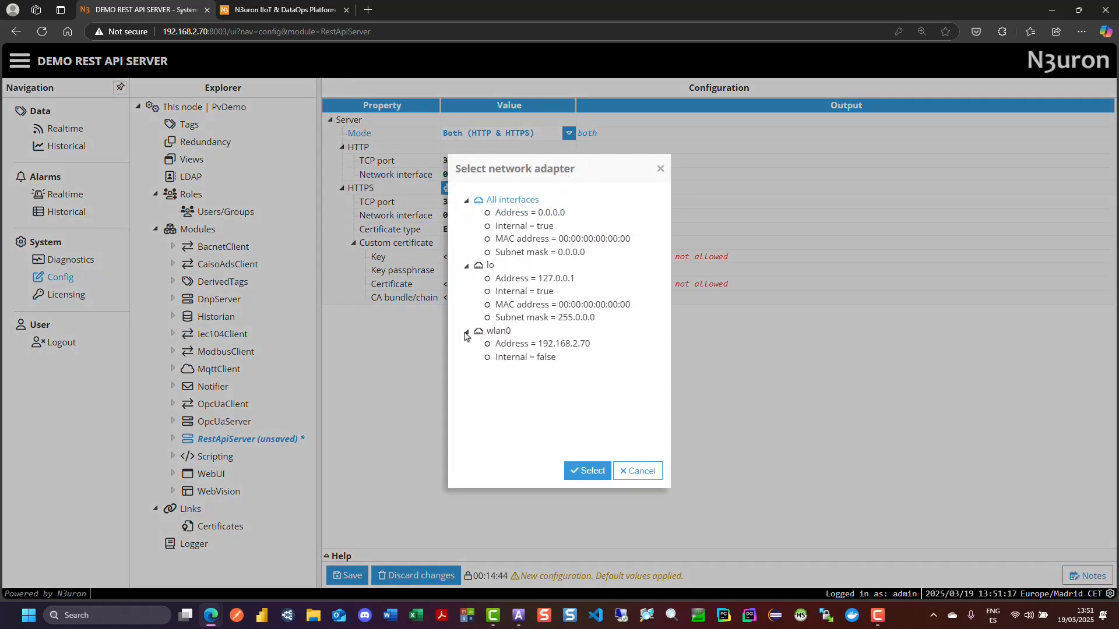
left_click(643, 473)
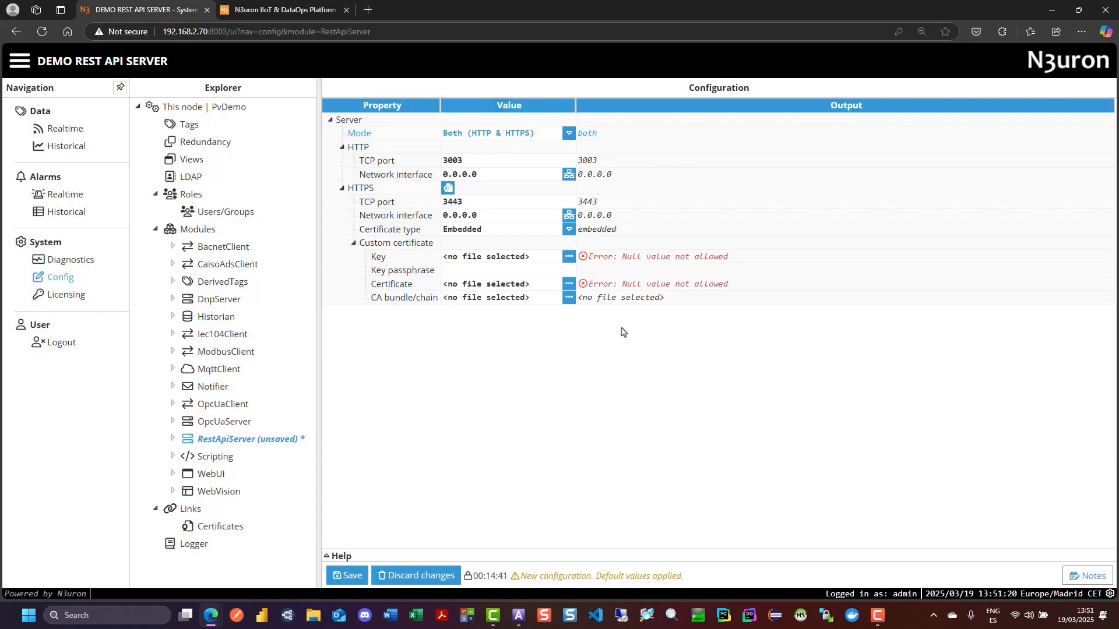
left_click(569, 215)
left_click(466, 279)
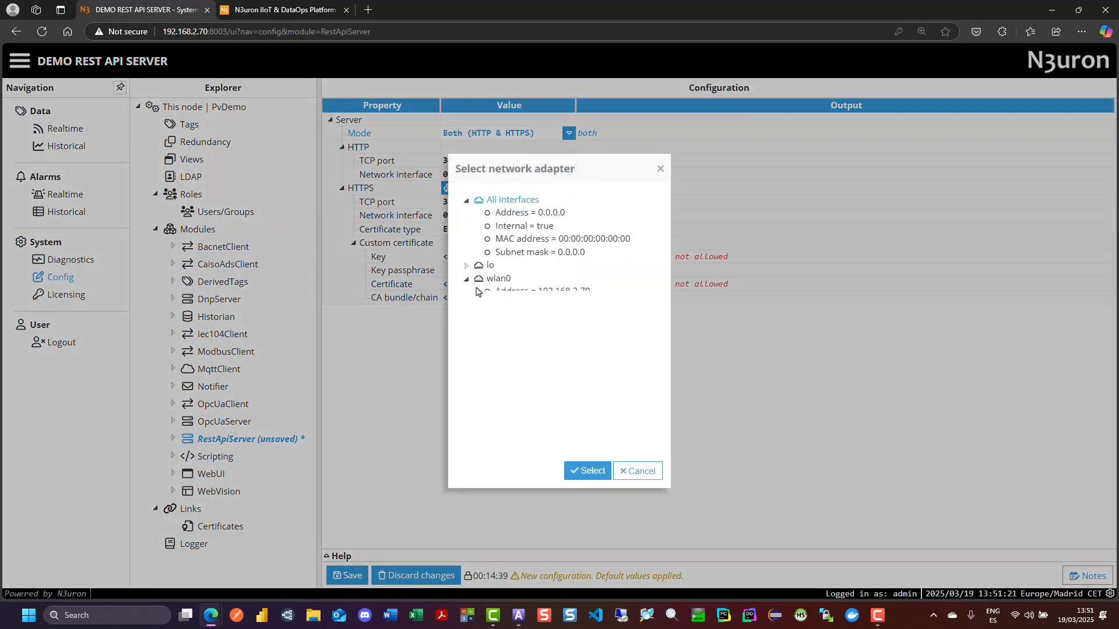
left_click(644, 474)
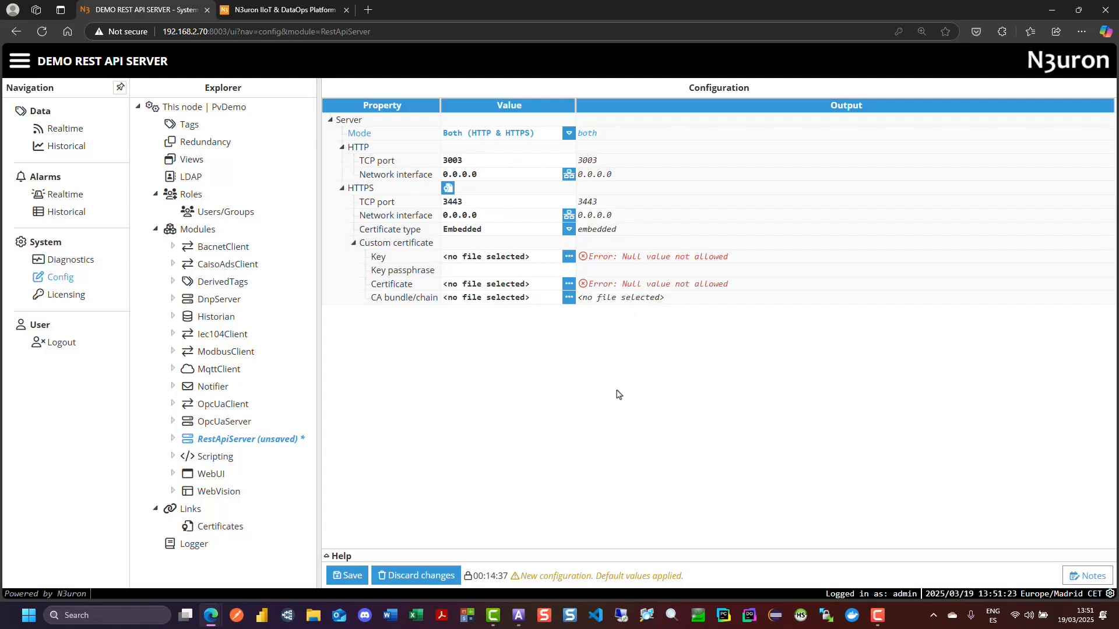
- Check the TCP port values of the HTTP and HTTPS servers
left_click(487, 162)
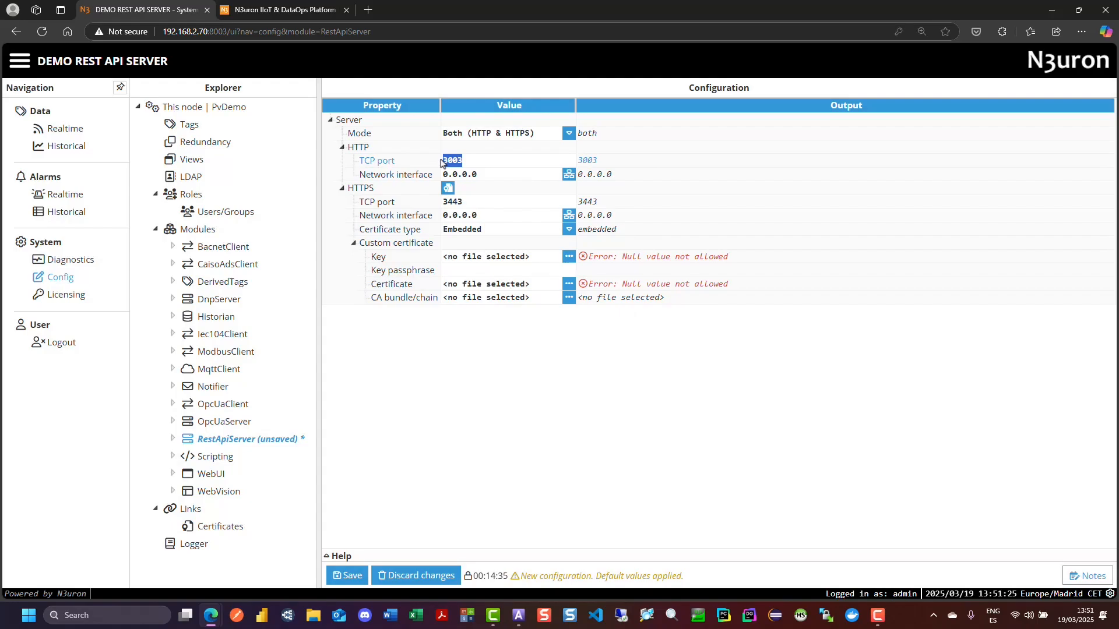
left_click(450, 203)
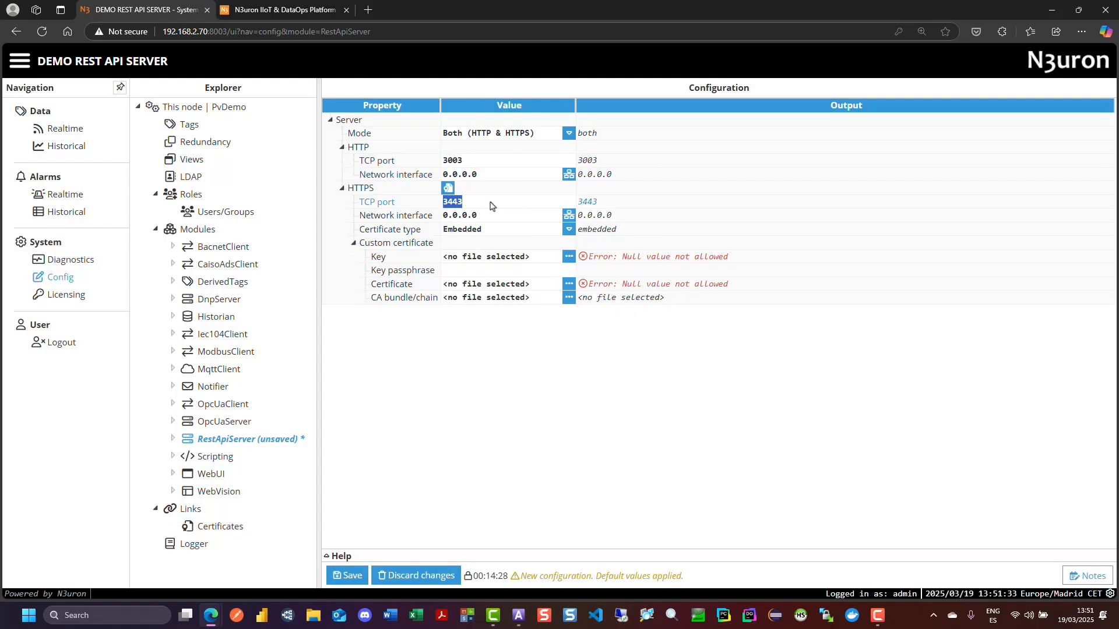
key("End")
- Look through the HTTPS certificate helper's fields and options, and close it without generating a certificate
left_click(448, 188)
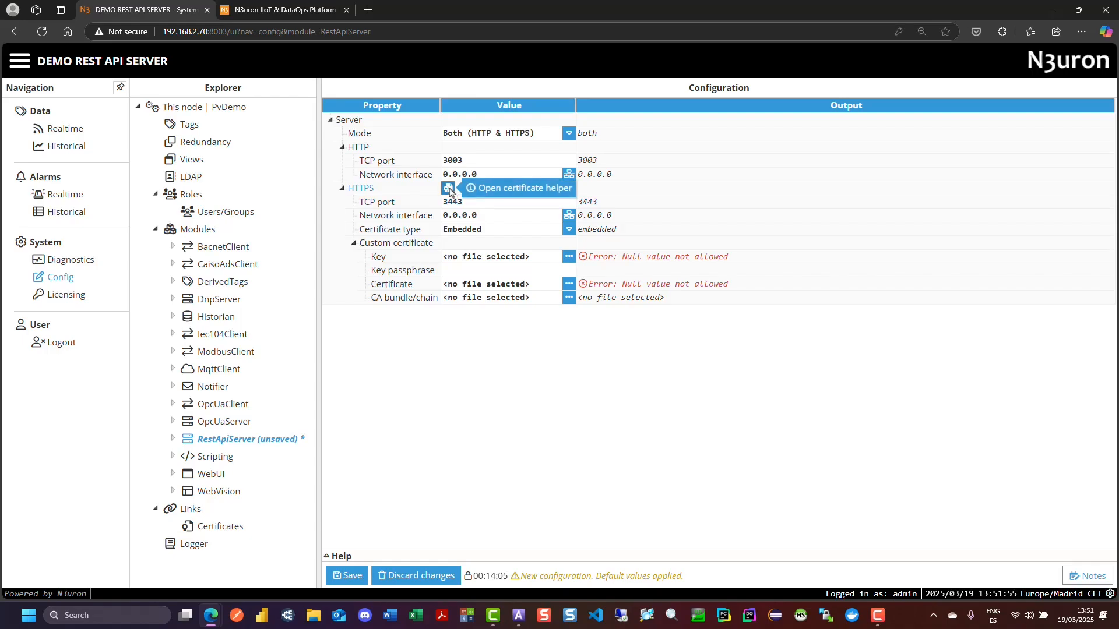
scroll(464, 170, "down", 2)
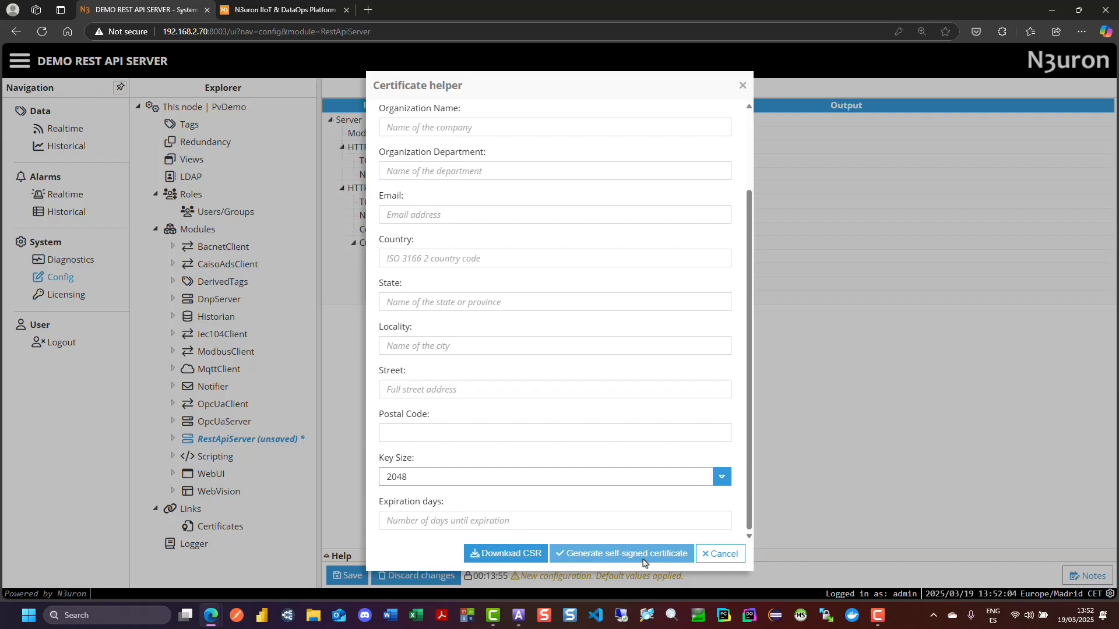
left_click(723, 553)
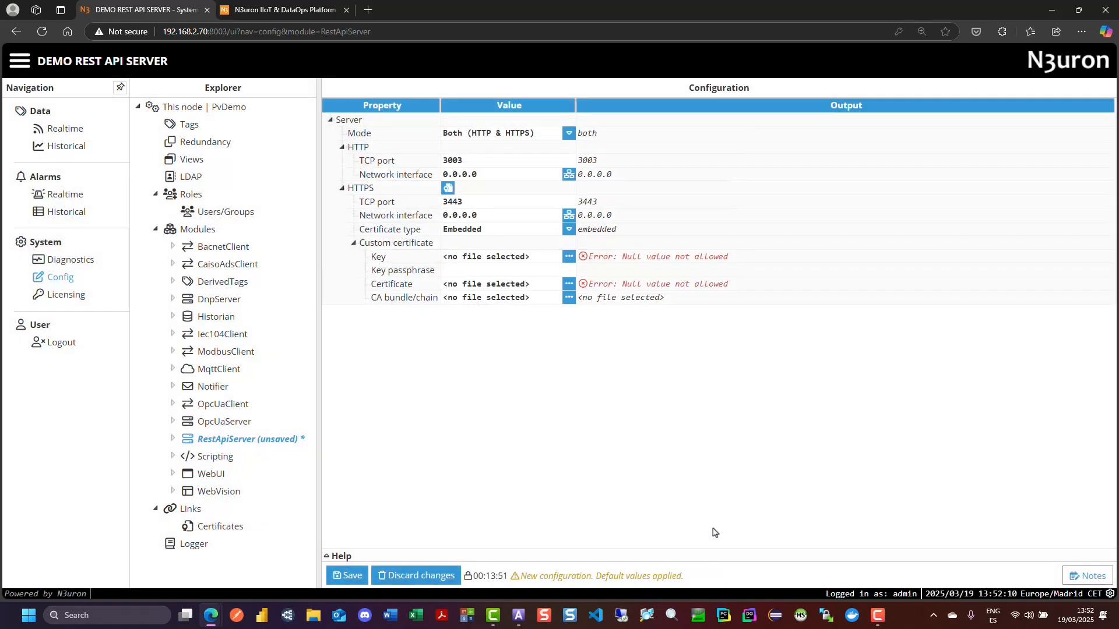
- Try the File path certificate type and read the help for its key path and reload interval
left_click(569, 229)
left_click(481, 262)
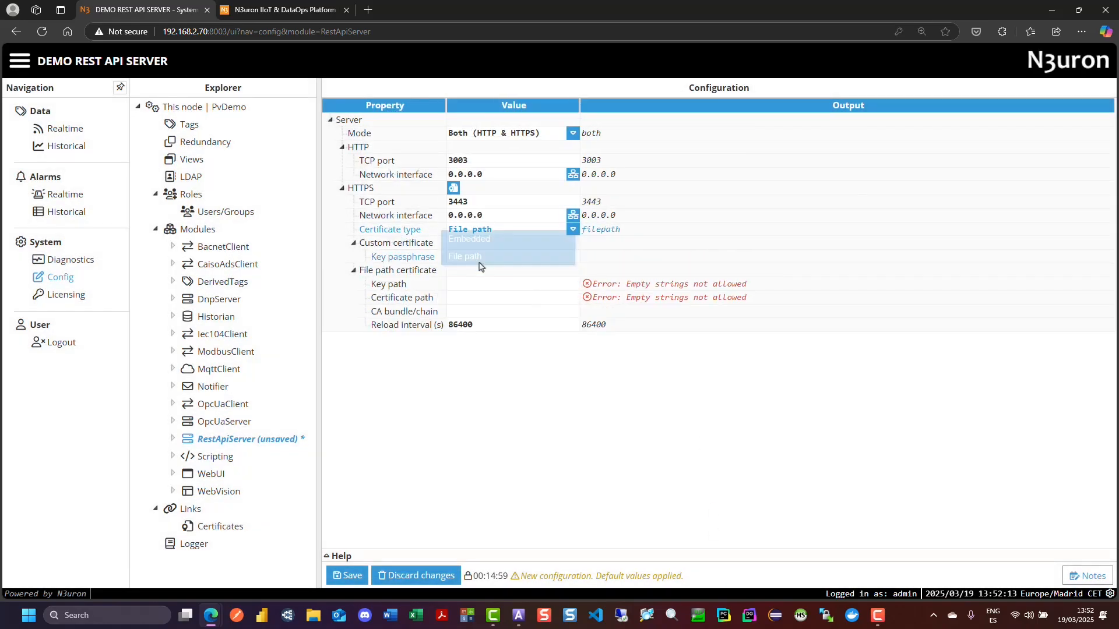
left_click(478, 284)
left_click(331, 561)
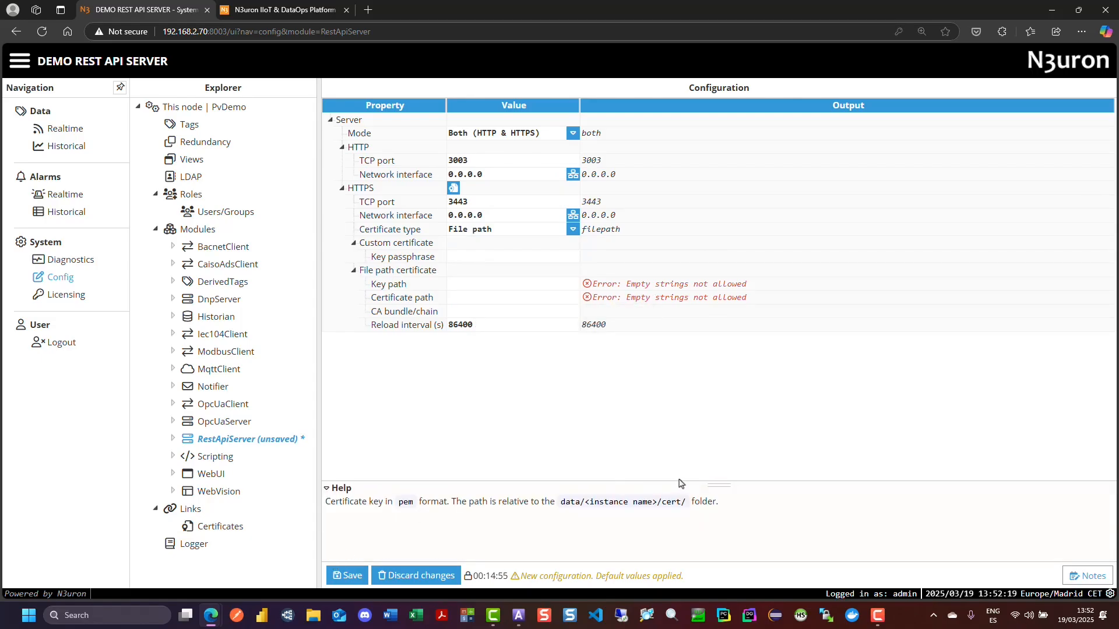
left_click_drag(718, 486, 711, 464)
left_click(466, 325)
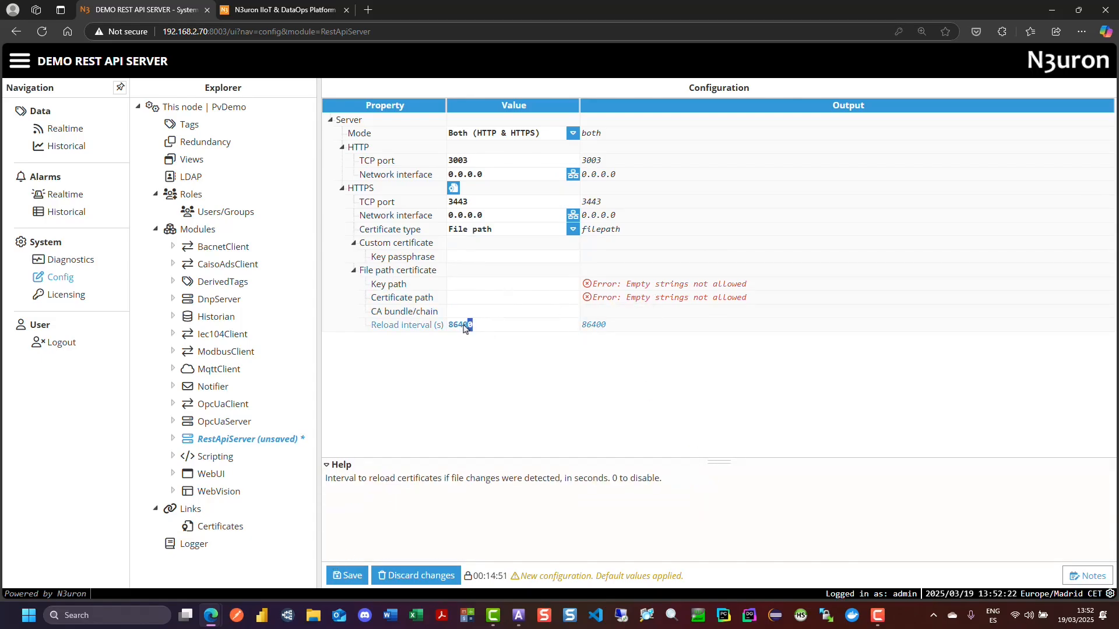
double_click(461, 325)
- Read the certificate type help and set the HTTPS certificate type back to Embedded
left_click(537, 232)
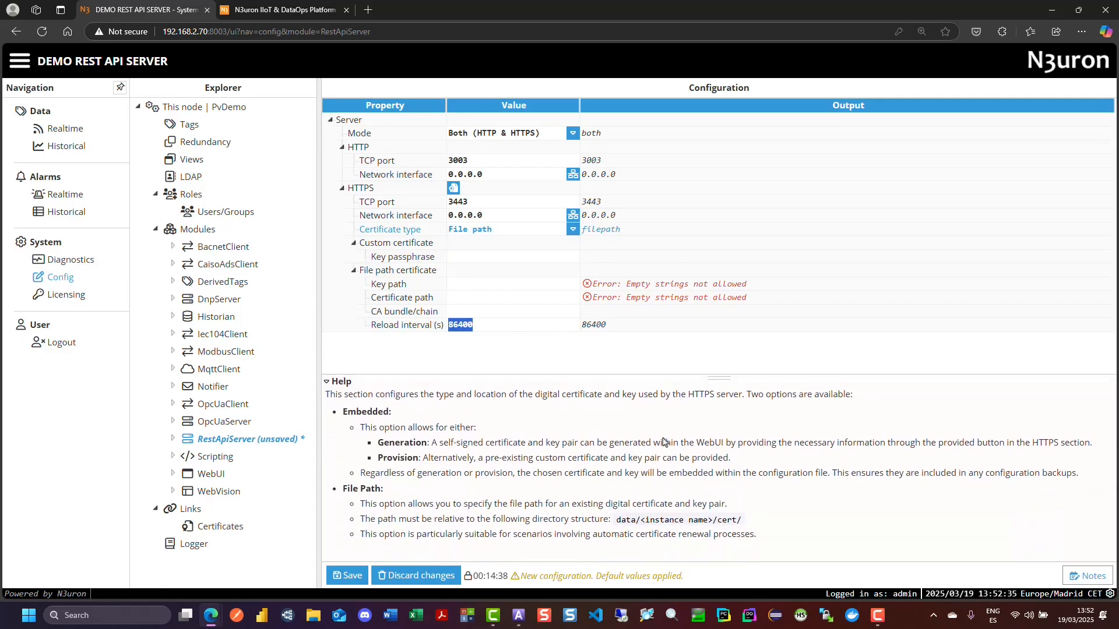
left_click(501, 230)
left_click(497, 245)
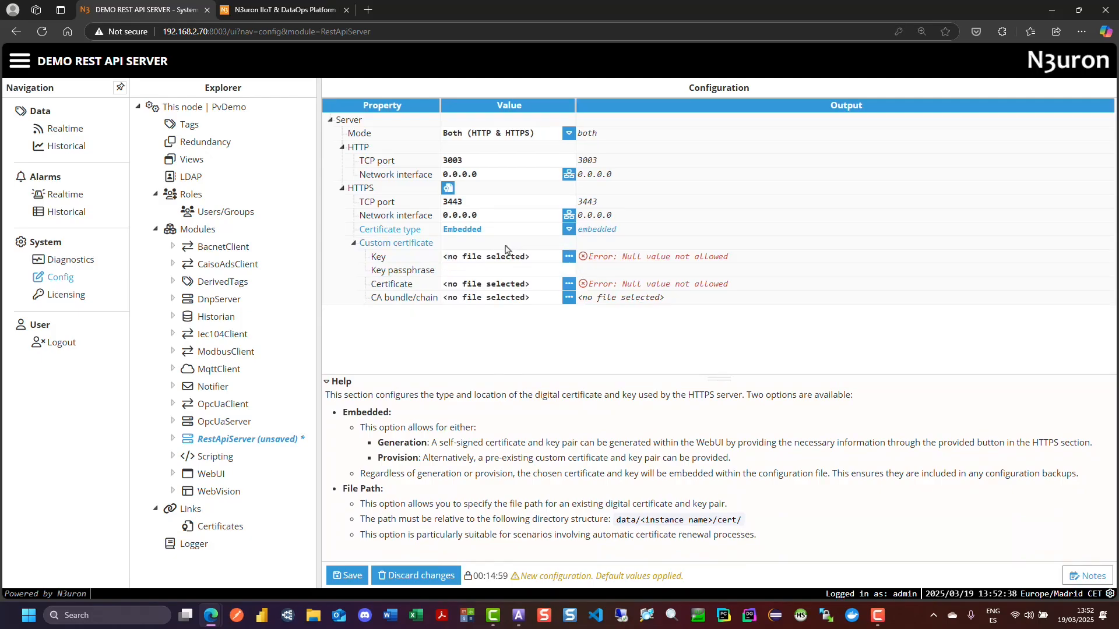
- Load server.key from the RestApi certs folder as the custom certificate's key
left_click(568, 256)
left_click(585, 278)
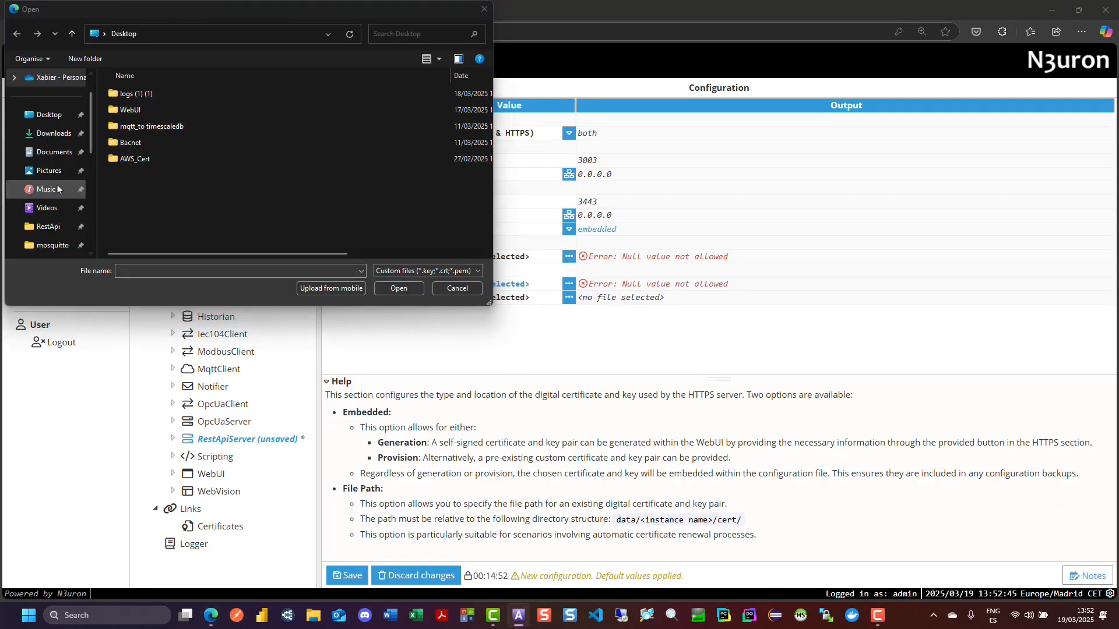
scroll(57, 184, "down", 2)
left_click(51, 135)
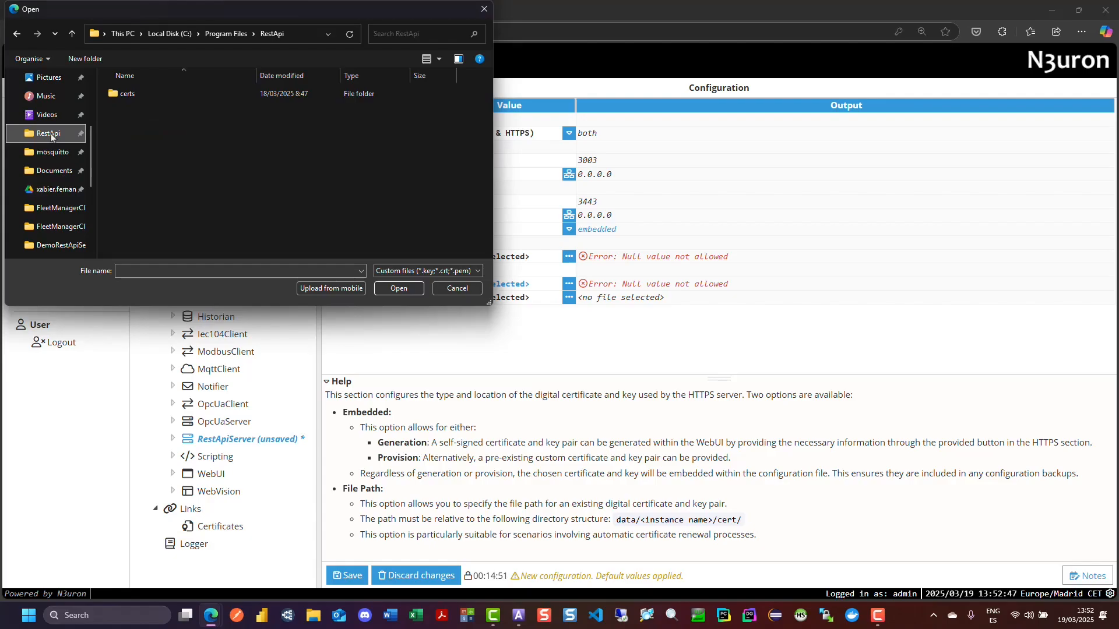
double_click(113, 95)
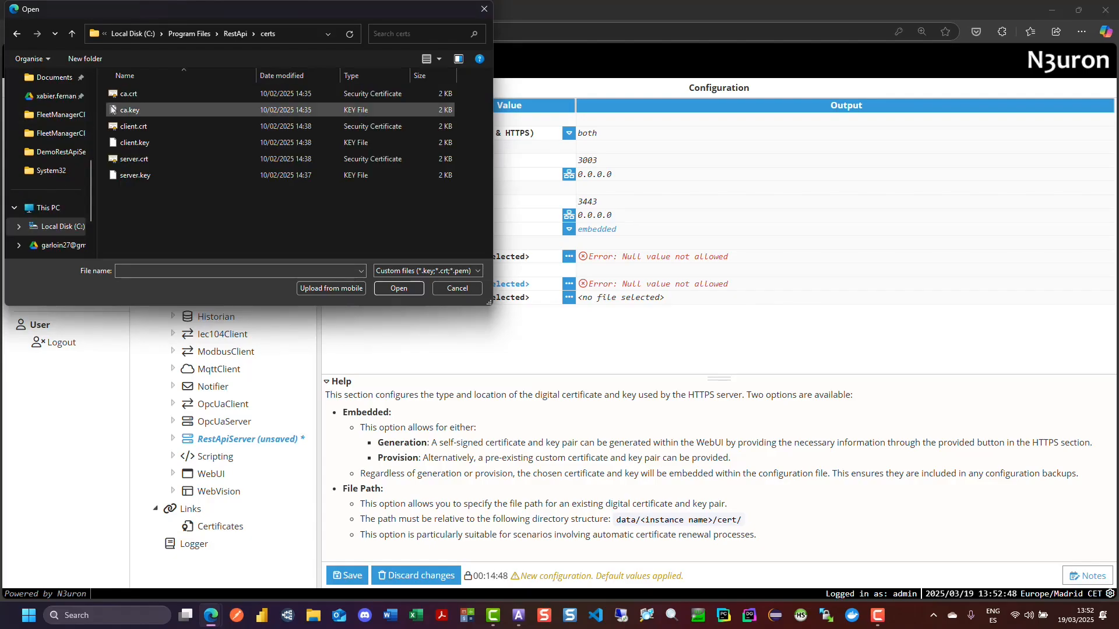
left_click(135, 176)
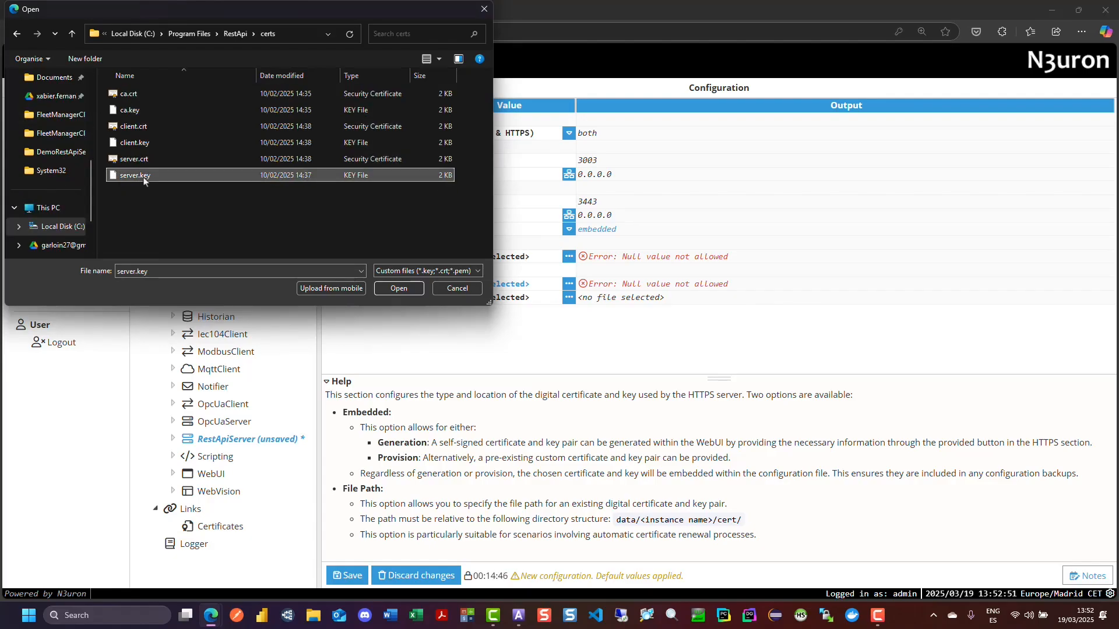
left_click(402, 287)
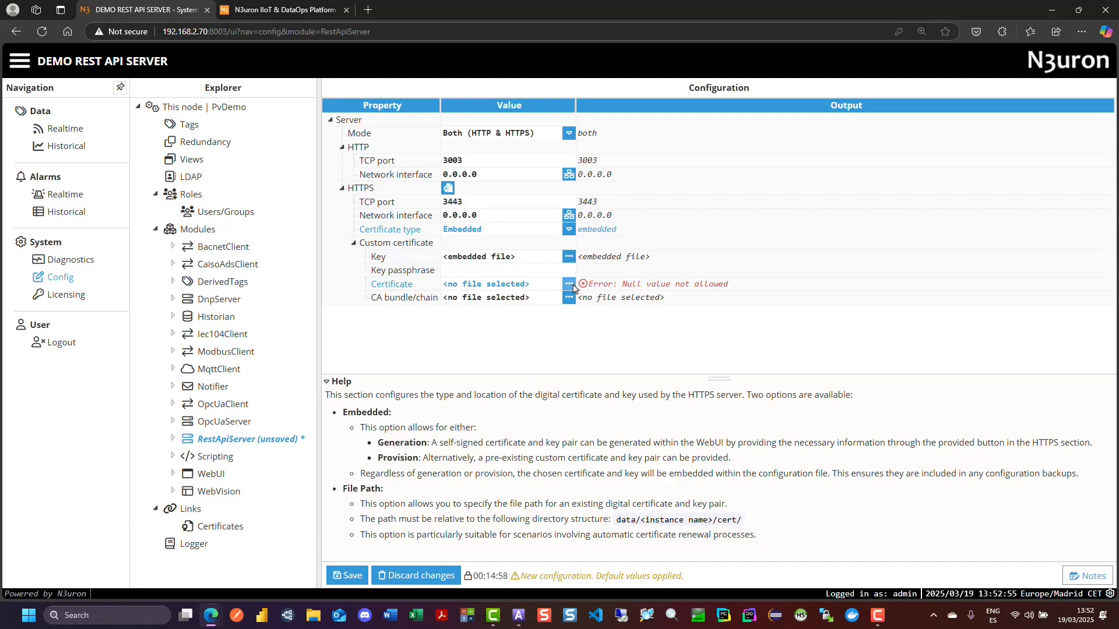
- Load server.crt from the certs folder as the custom HTTPS certificate
left_click(569, 284)
left_click(592, 309)
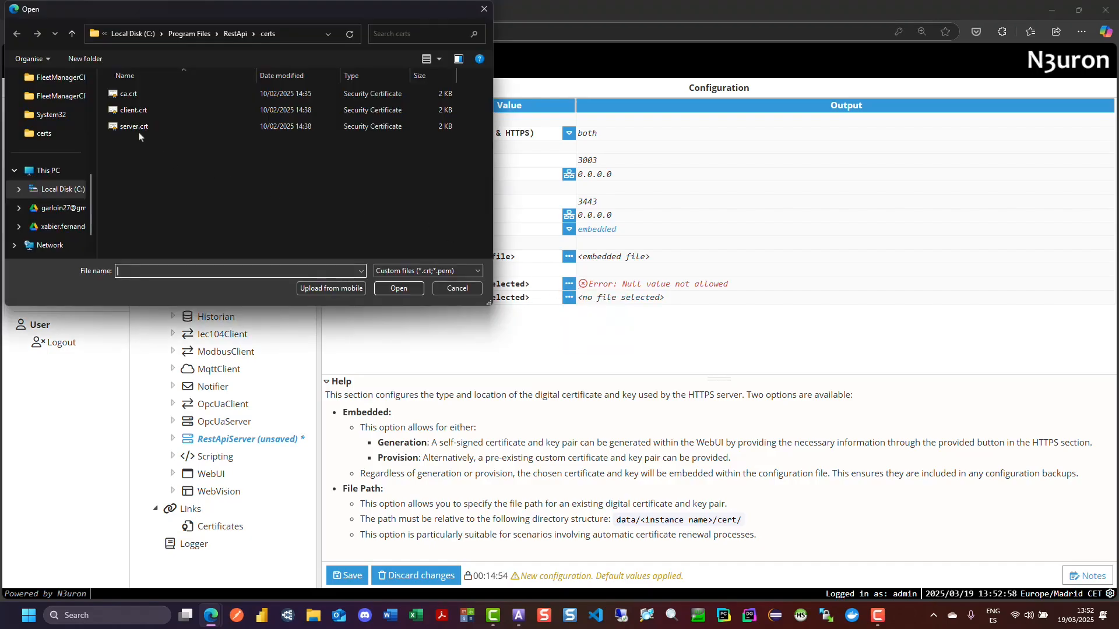
left_click(136, 126)
left_click(408, 287)
- Load ca.crt from the certs folder as the custom certificate's CA bundle/chain
left_click(569, 298)
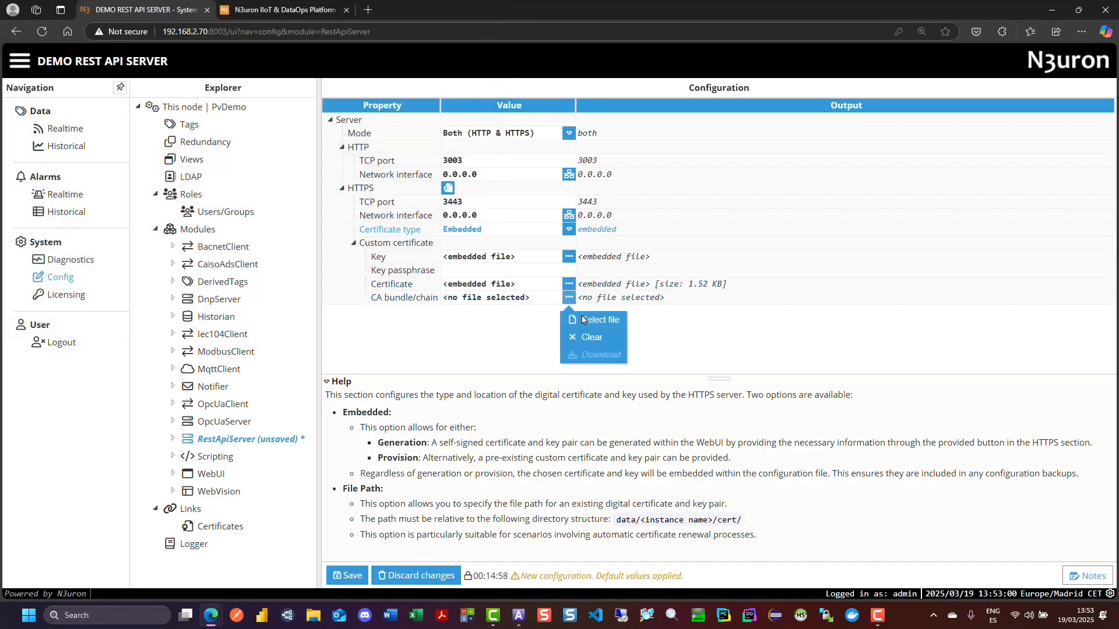
left_click(588, 323)
left_click(129, 93)
left_click(398, 288)
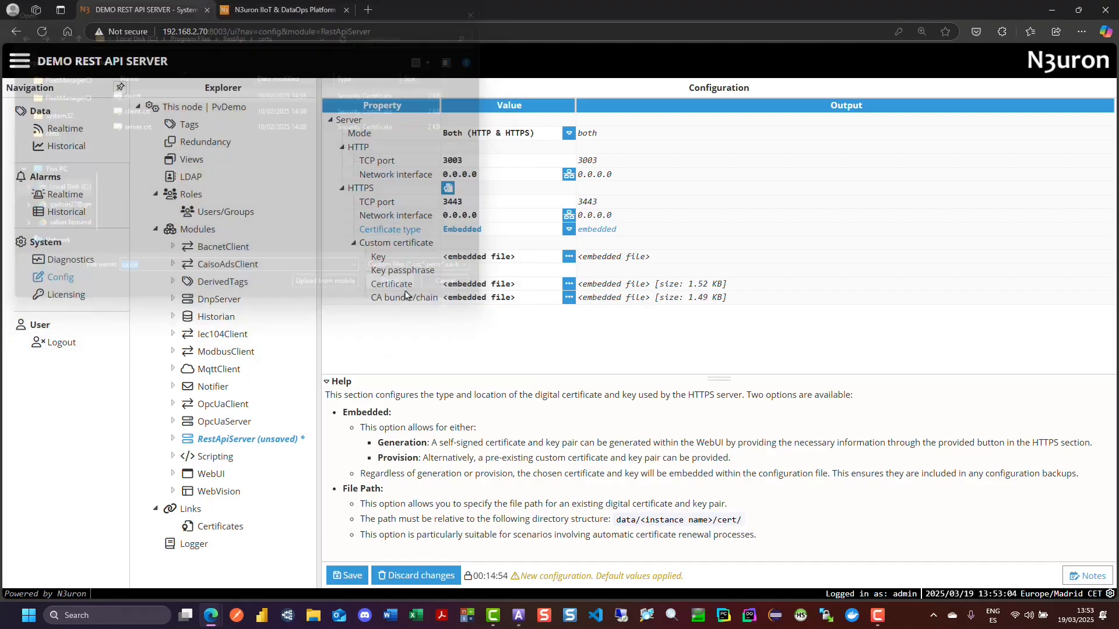
- Collapse the help section, save the RestApiServer configuration and restart the module
left_click(364, 379)
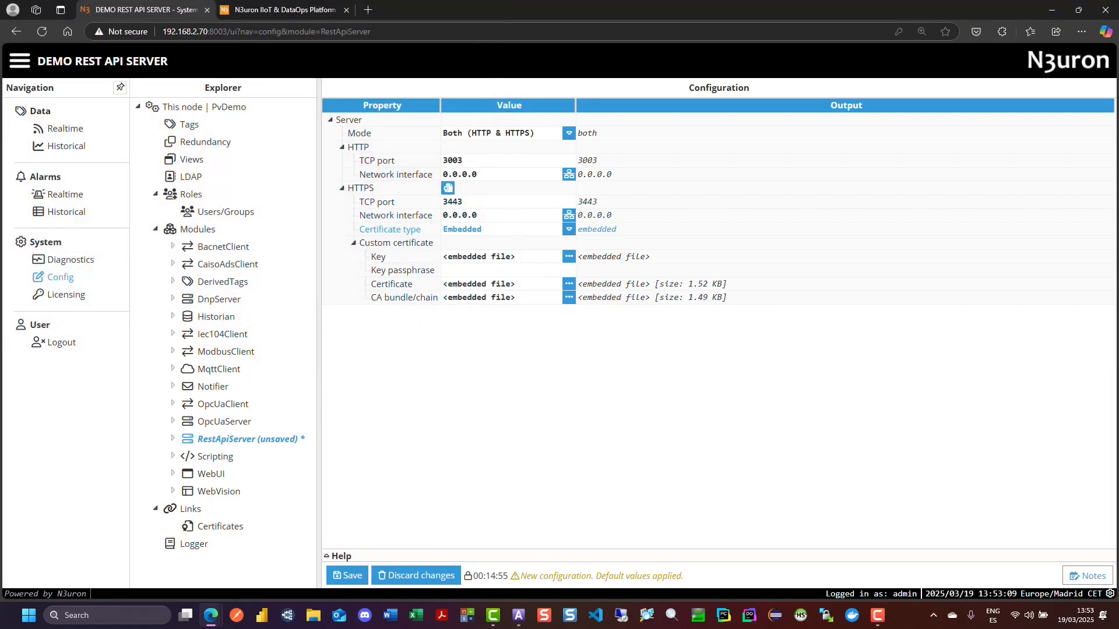
left_click(348, 577)
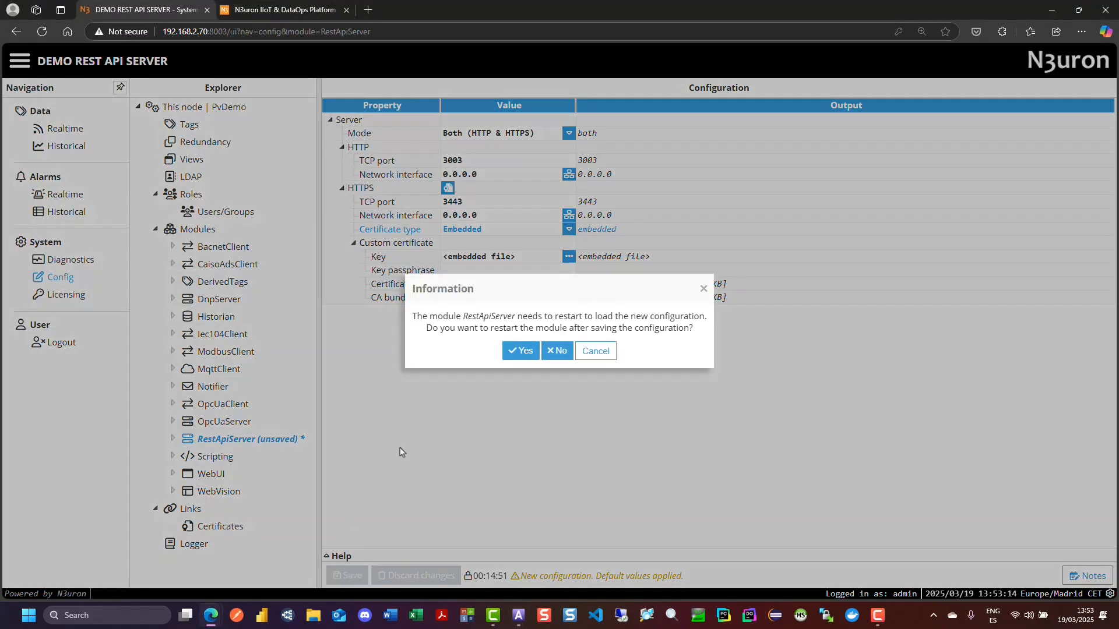
left_click(521, 351)
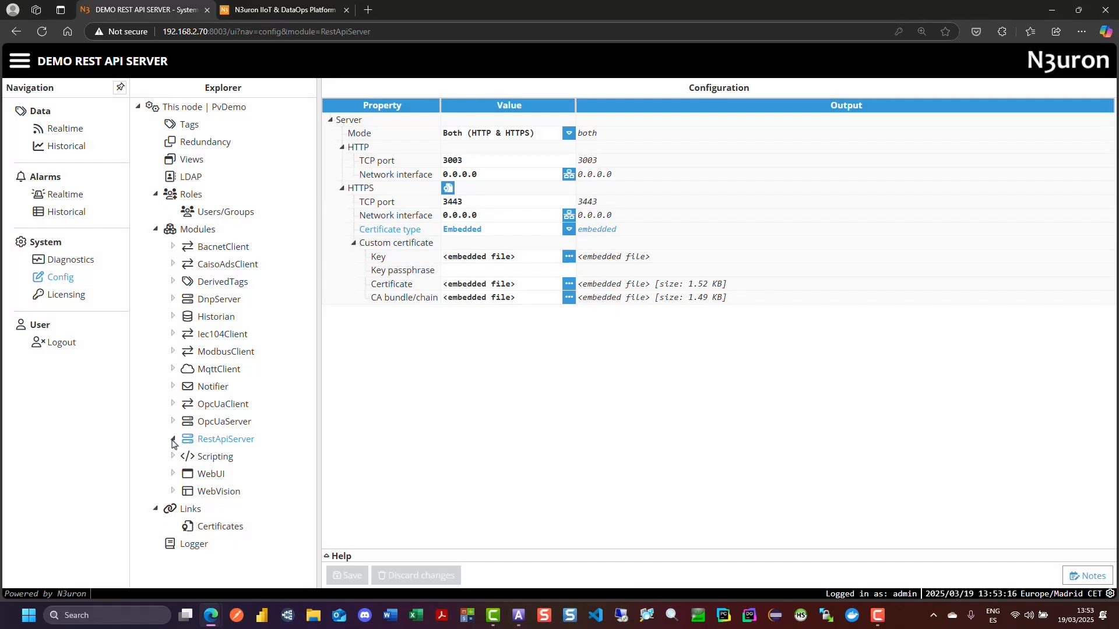
- Add the Administrator role to the RestApiServer module's Access configuration
left_click(250, 460)
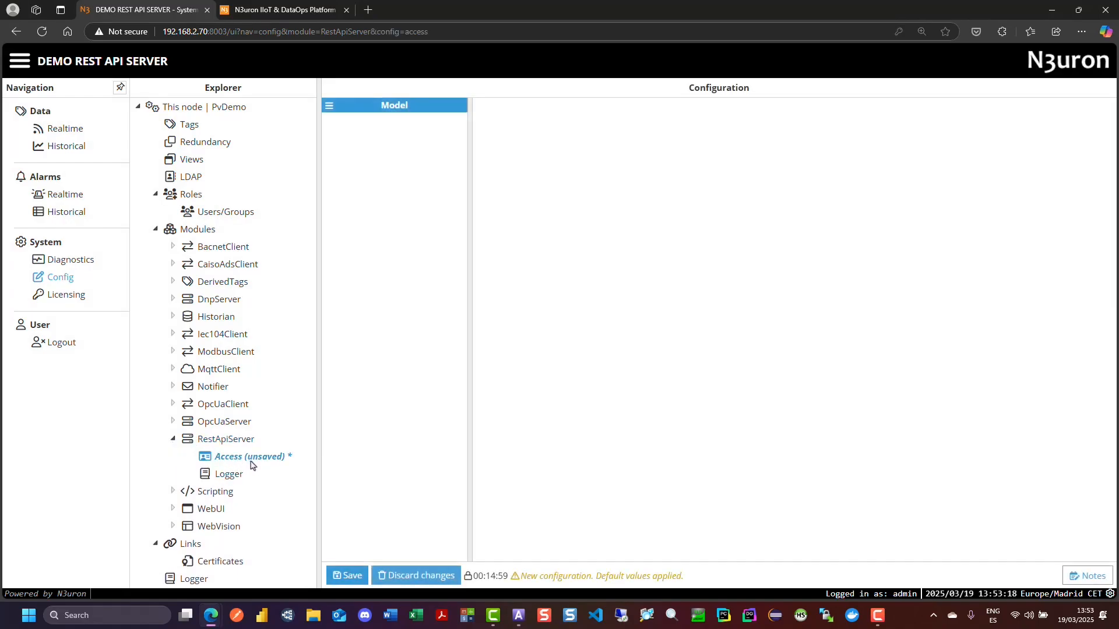
left_click(329, 107)
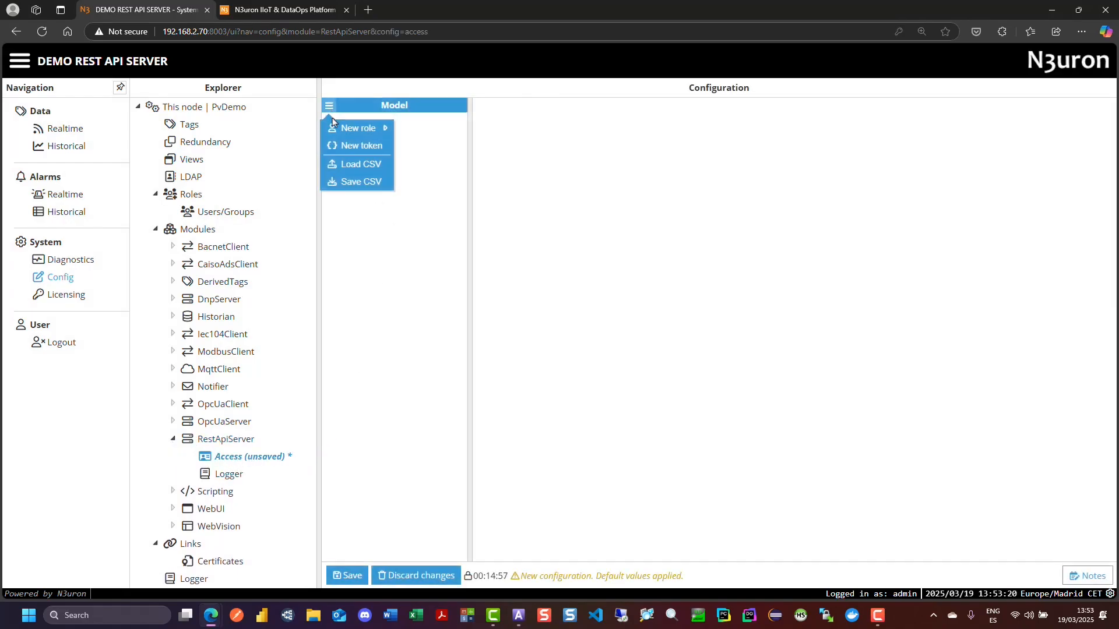
mouse_move(334, 126)
left_click(439, 128)
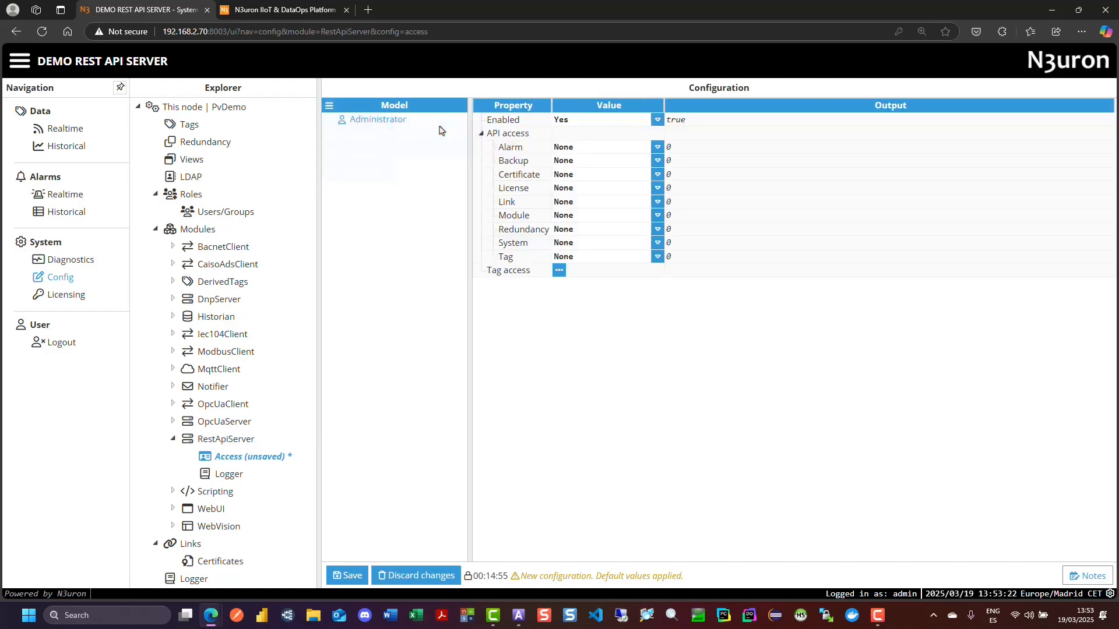
- Review the node's roles, the user creation options, and the roles assigned to the admin and user accounts
left_click(191, 194)
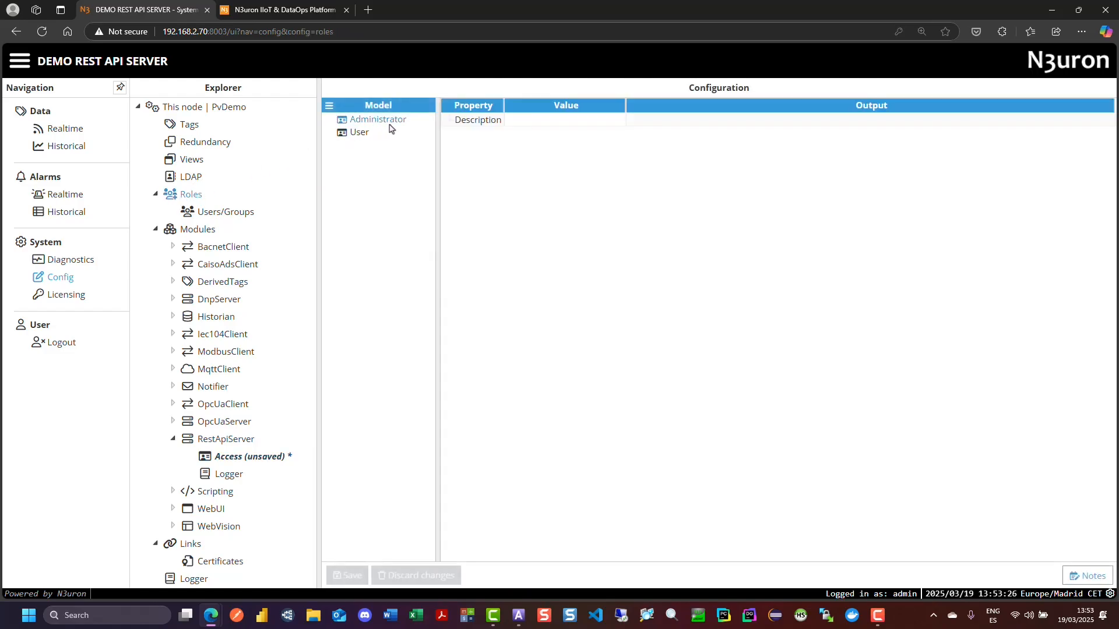
left_click(225, 212)
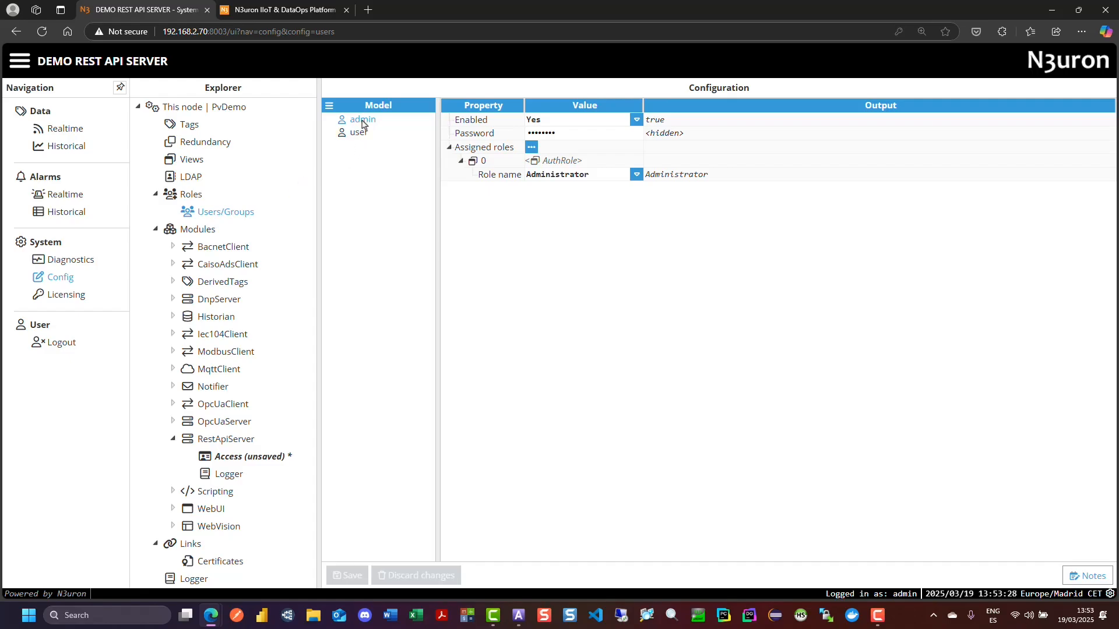
left_click(329, 106)
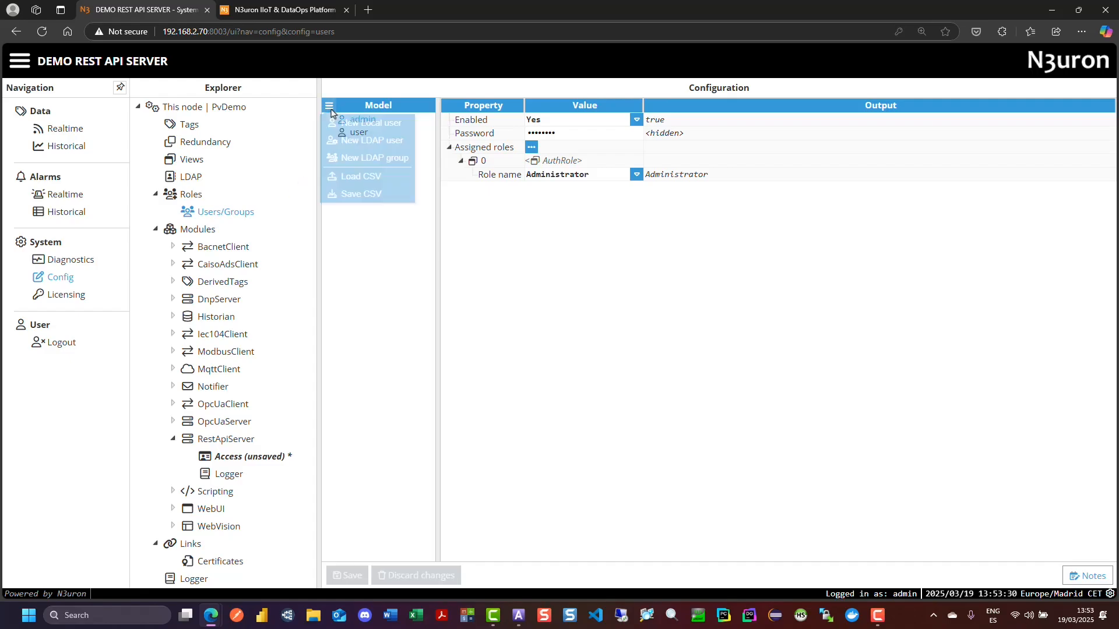
left_click(427, 188)
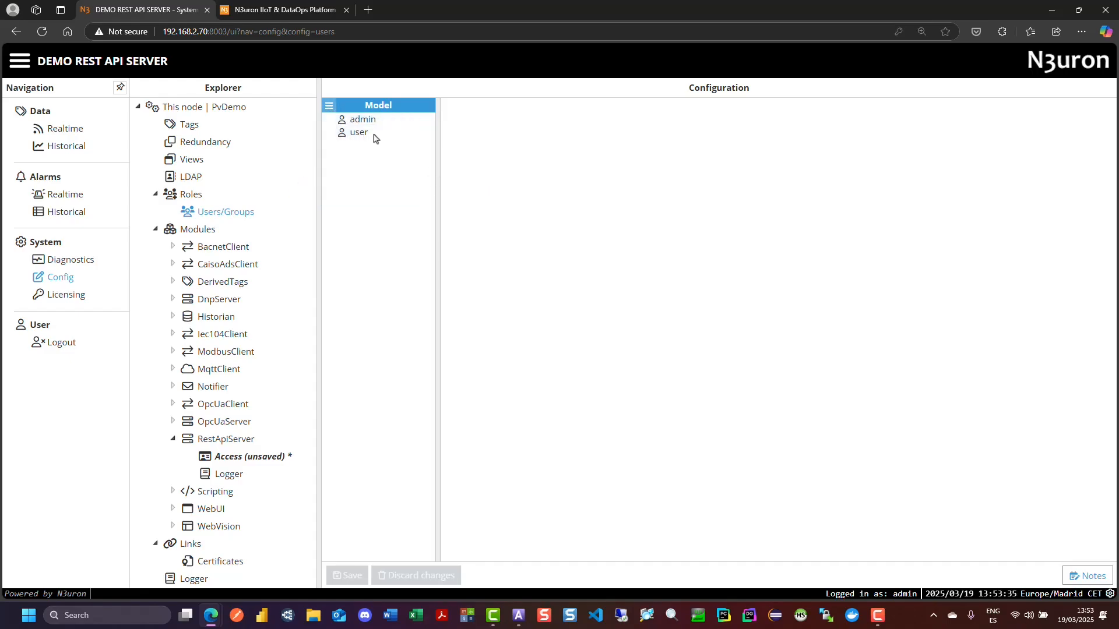
left_click(362, 121)
left_click(460, 160)
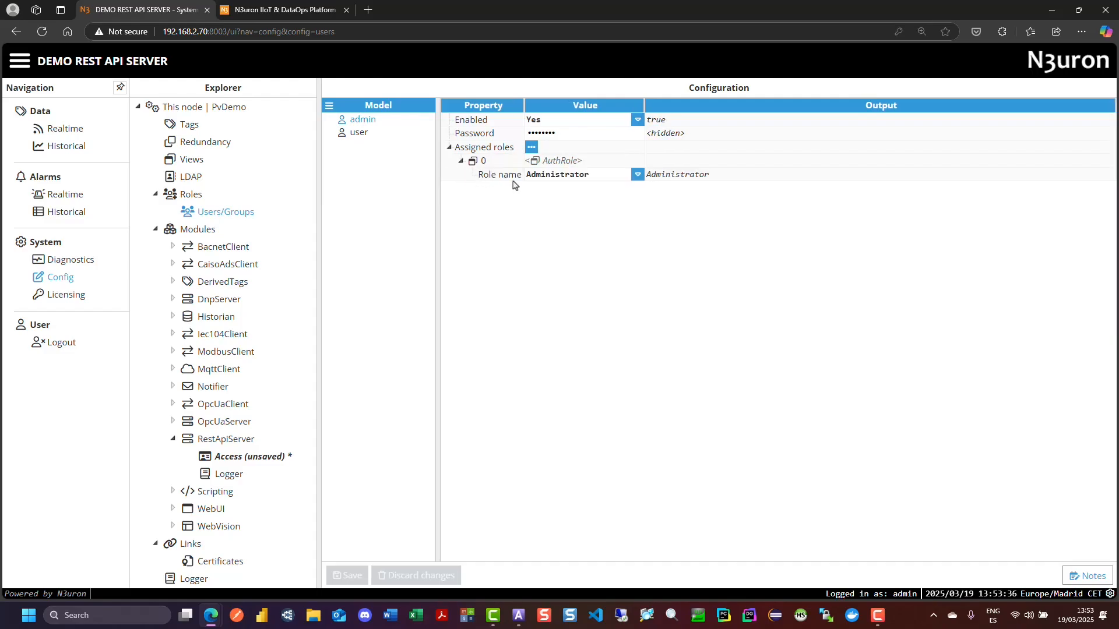
left_click(376, 136)
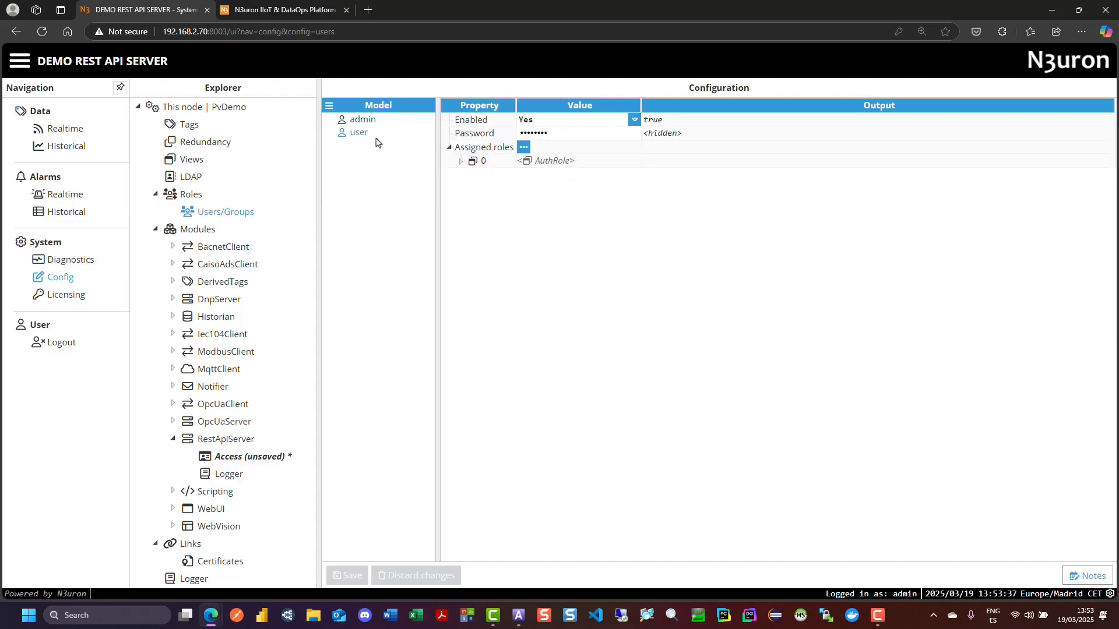
left_click(461, 161)
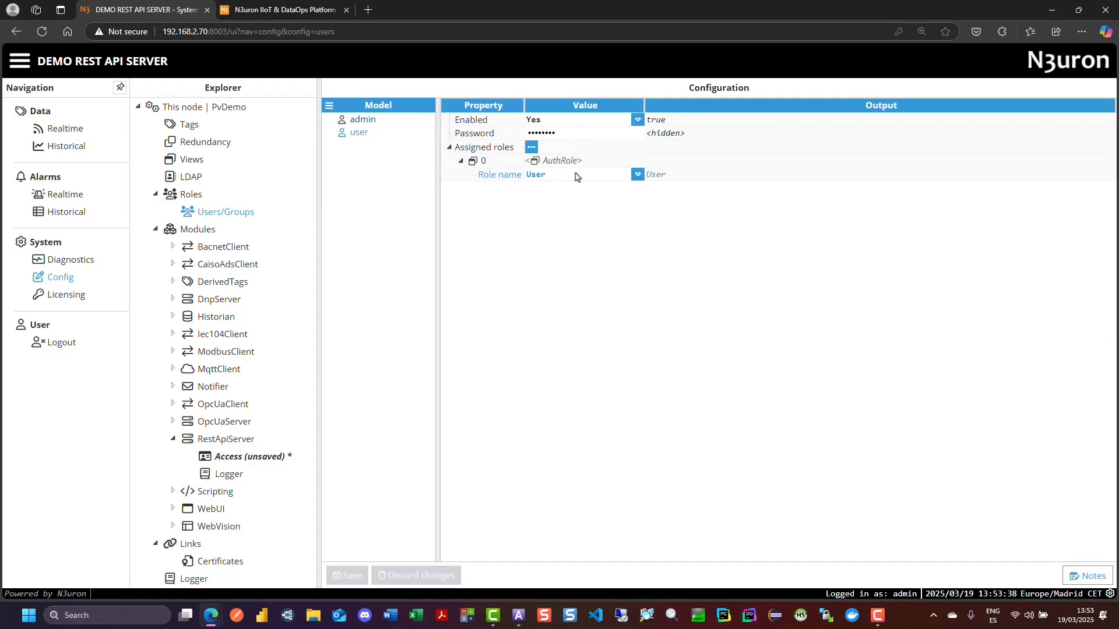
- In the RestApiServer Access configuration, set the Administrator role's Alarm, Backup, Certificate and License API access to GET/POST
left_click(265, 458)
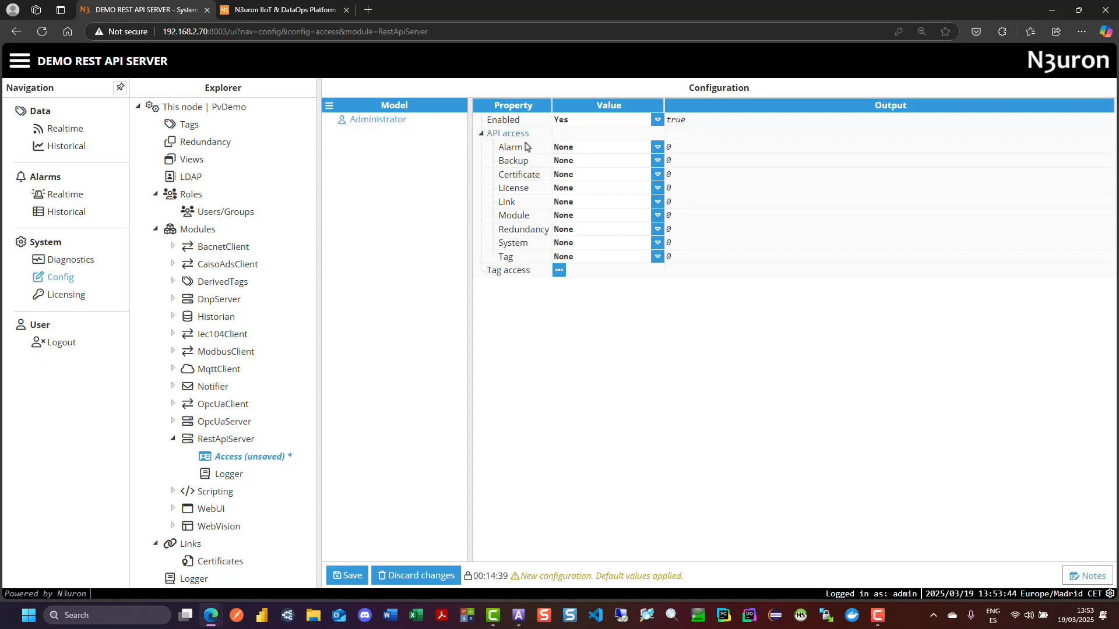
left_click(657, 147)
left_click(595, 198)
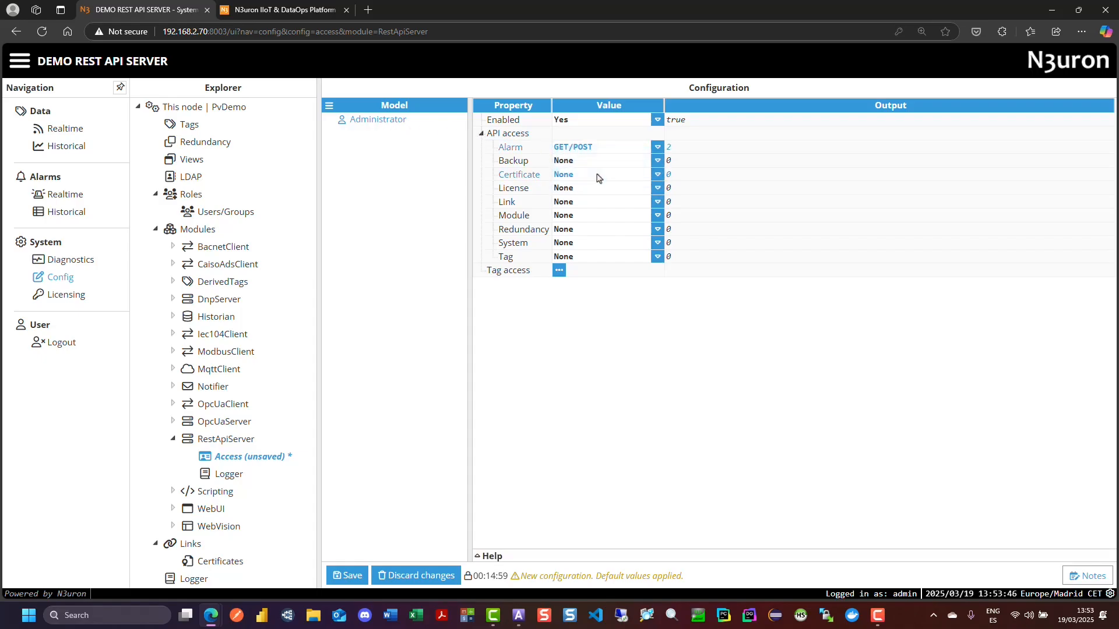
left_click(592, 161)
left_click(585, 209)
left_click(582, 180)
left_click(586, 222)
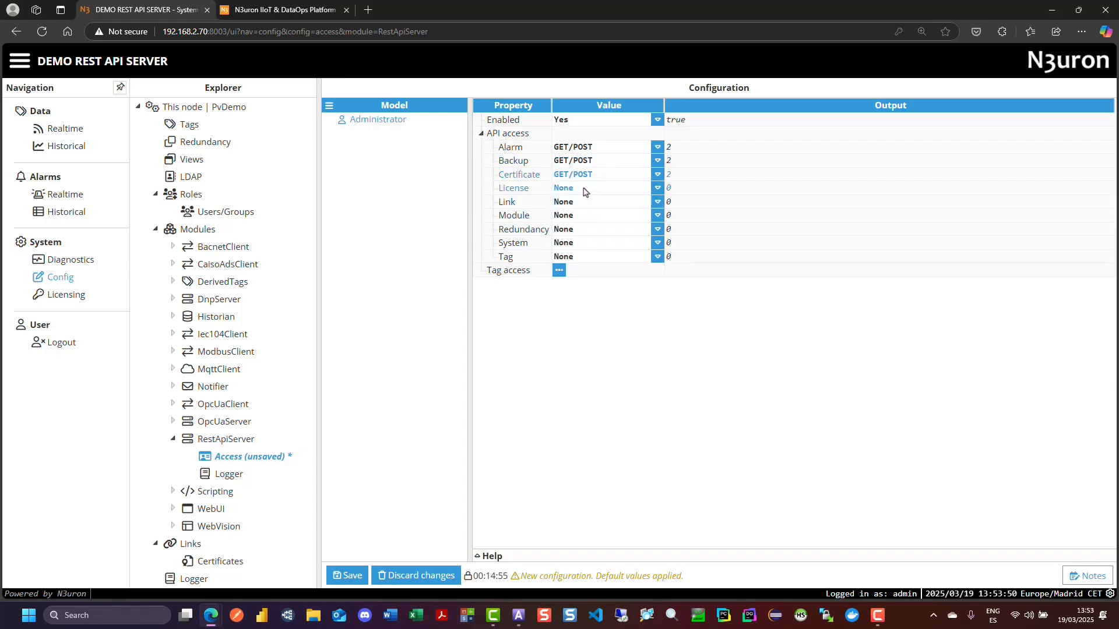
left_click(584, 188)
left_click(583, 238)
- Set the Administrator role's Link, Module, Redundancy, System and Tag API access to GET/POST
left_click(579, 202)
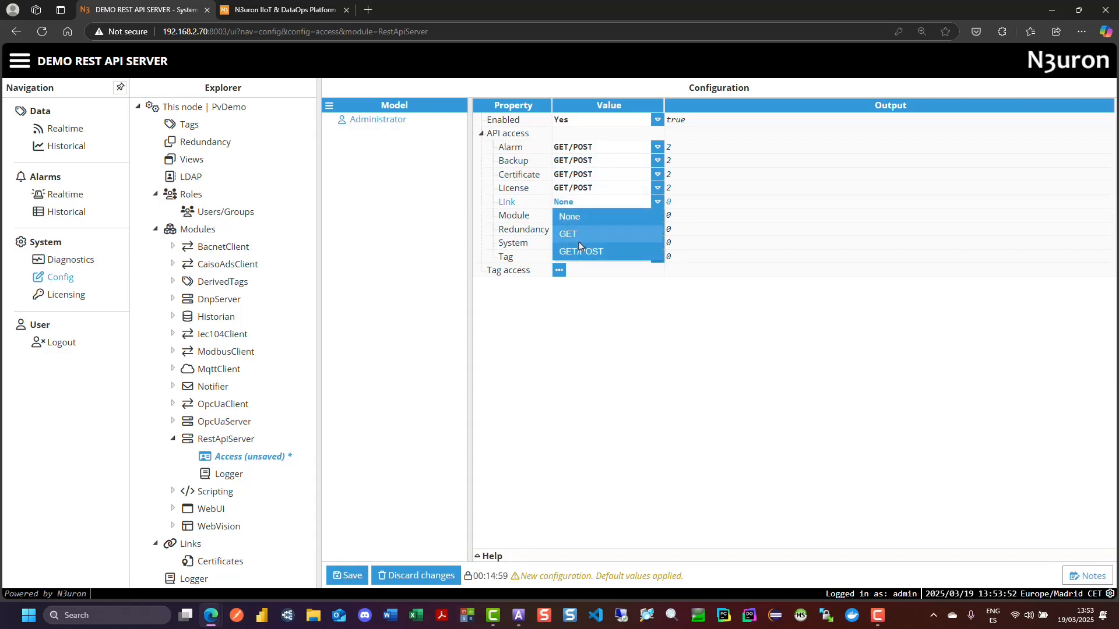
left_click(580, 252)
left_click(578, 215)
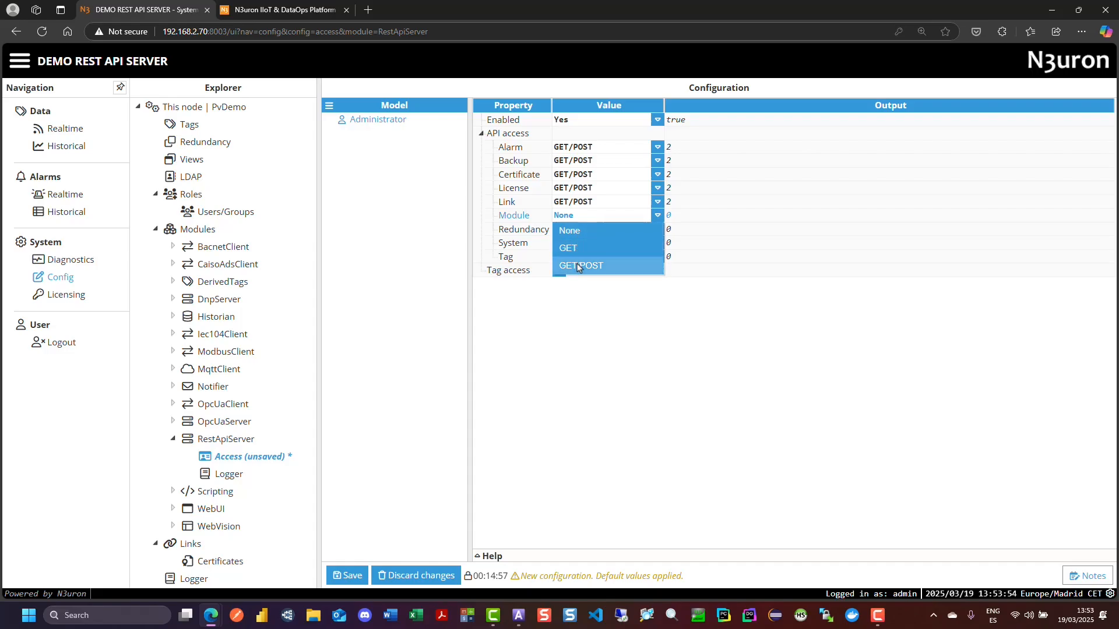
left_click(580, 266)
left_click(580, 229)
left_click(580, 279)
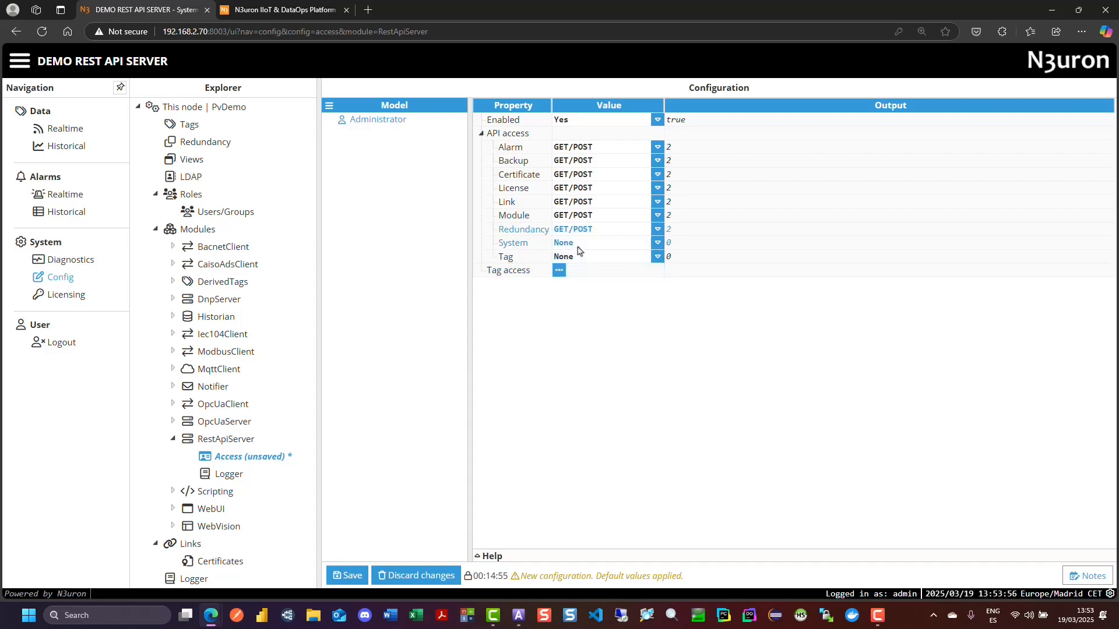
left_click(577, 242)
left_click(580, 292)
left_click(574, 258)
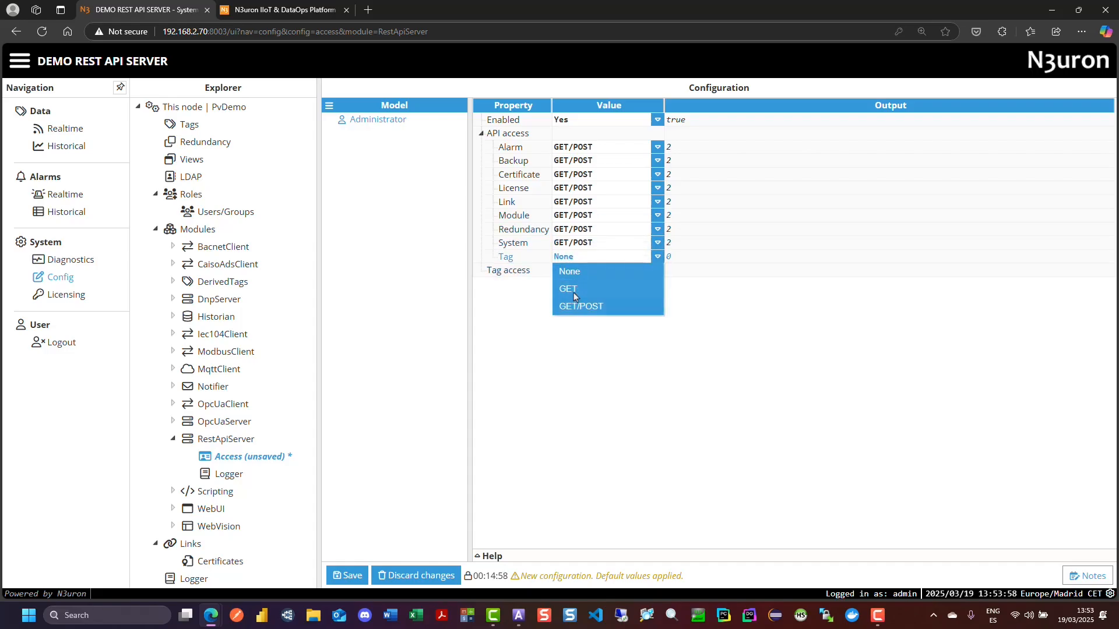
left_click(580, 305)
- Add a tag access filter named Filter to the Administrator role and set its path to the root group /
left_click(558, 270)
left_click(576, 292)
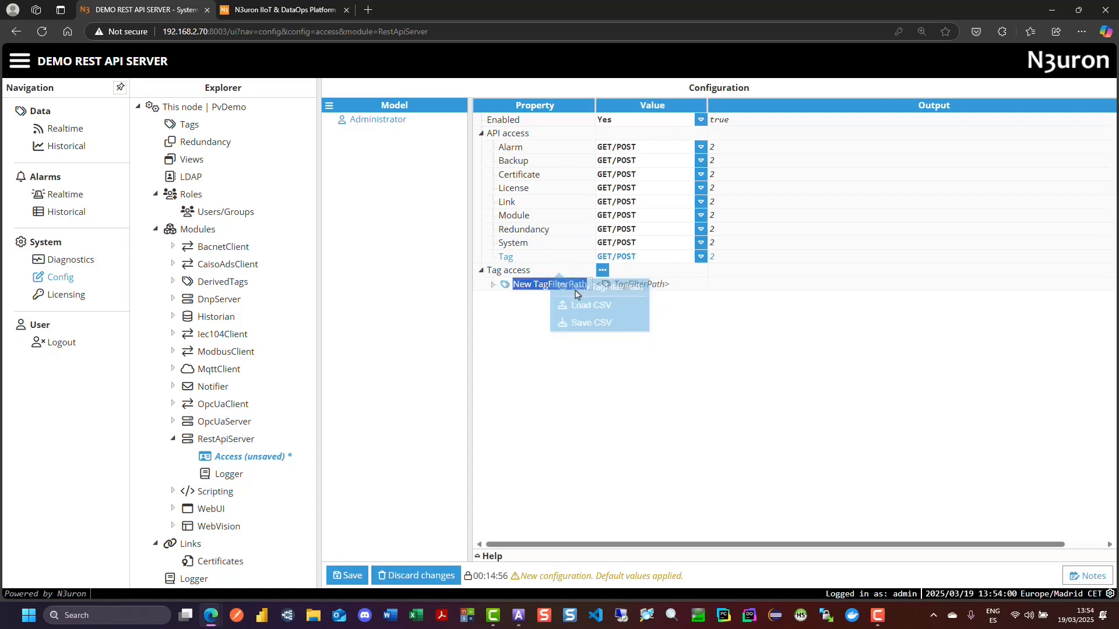
left_click(494, 284)
left_click(668, 311)
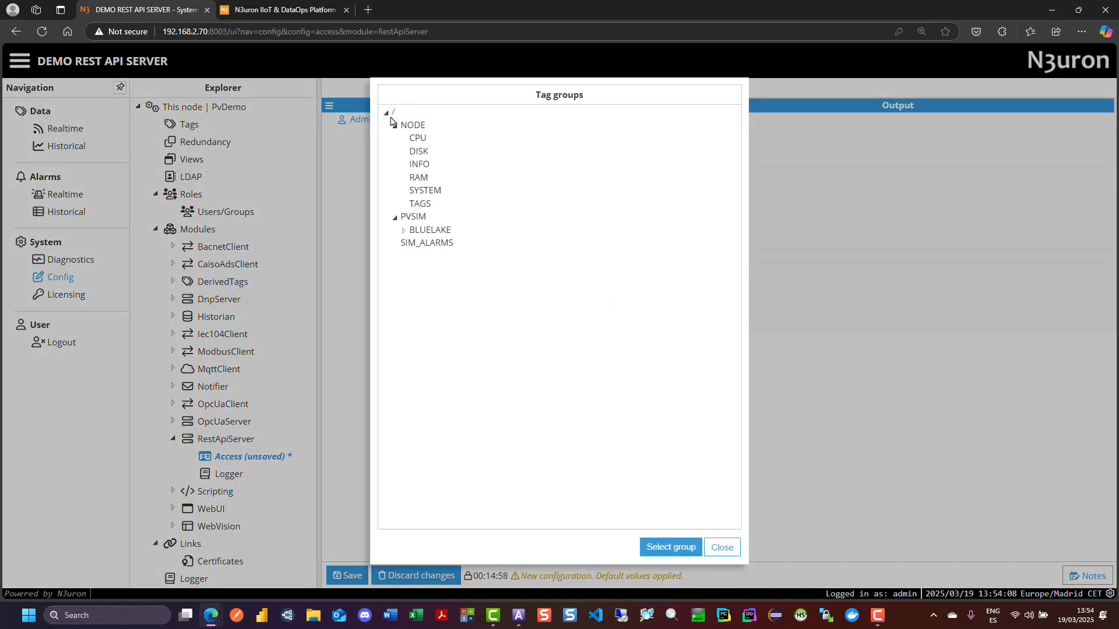
left_click(648, 542)
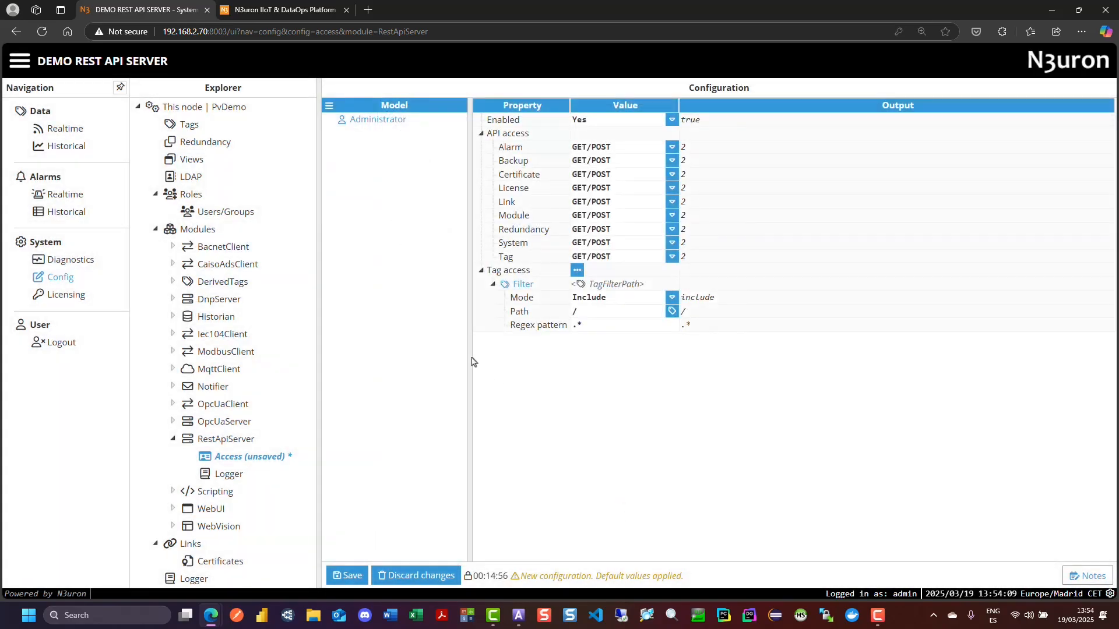
- Add a new access token entry named Token to the RestApiServer Access model
left_click(329, 106)
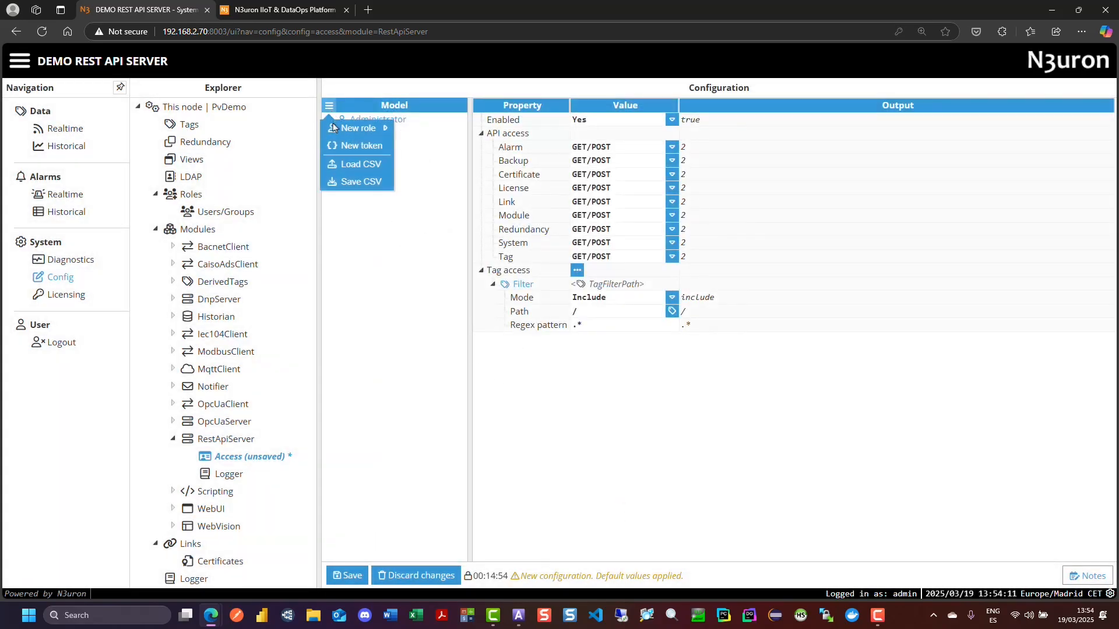
left_click(335, 146)
type("T")
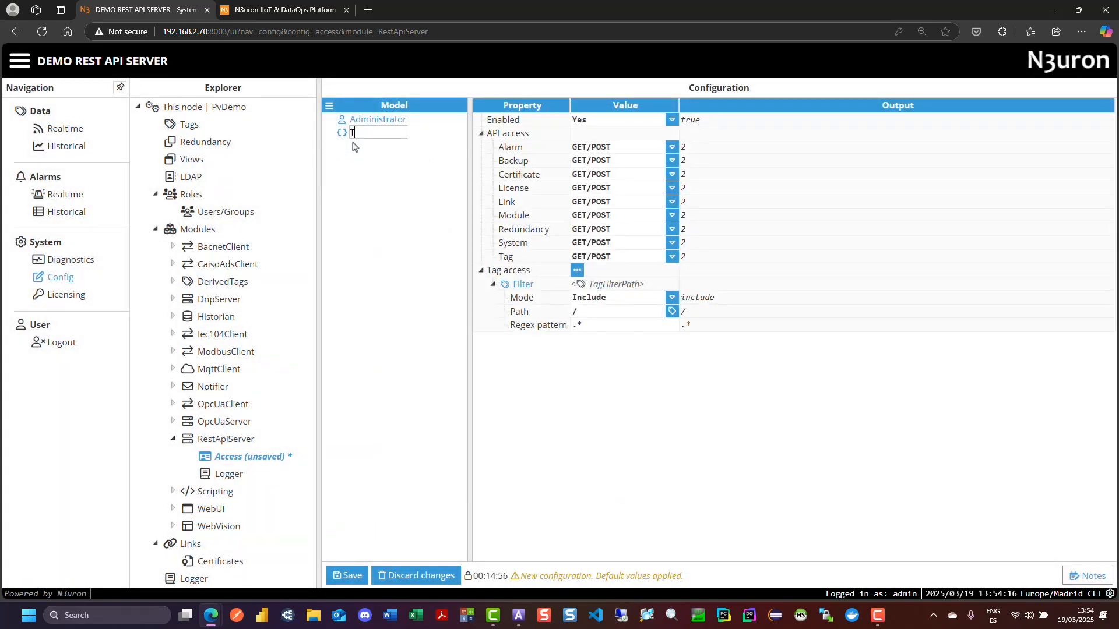
type("oken")
key("Return")
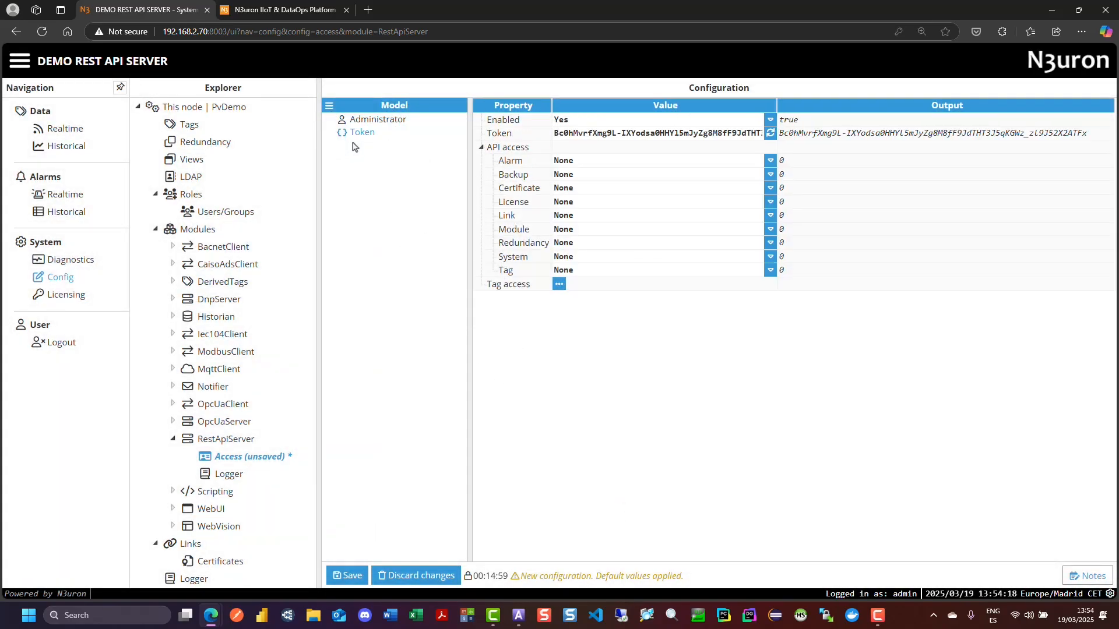
- Regenerate the access token value of the Token entry
left_click(774, 135)
left_click(770, 133)
left_click(771, 133)
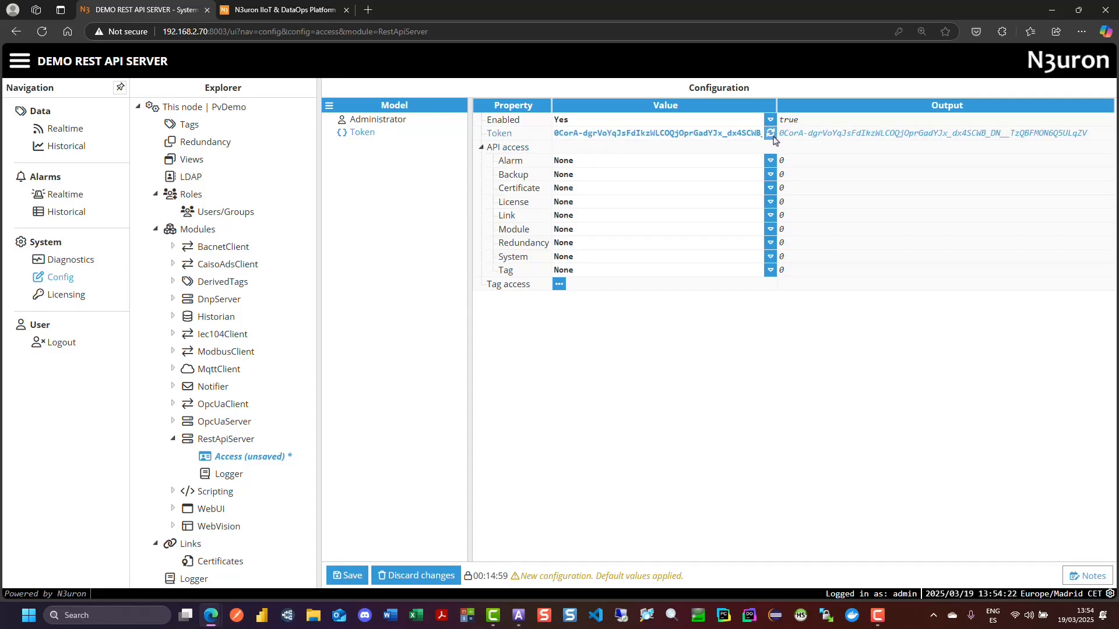
- Set the Token entry's Tag API access to GET and add a tag access filter named Filter
left_click(616, 274)
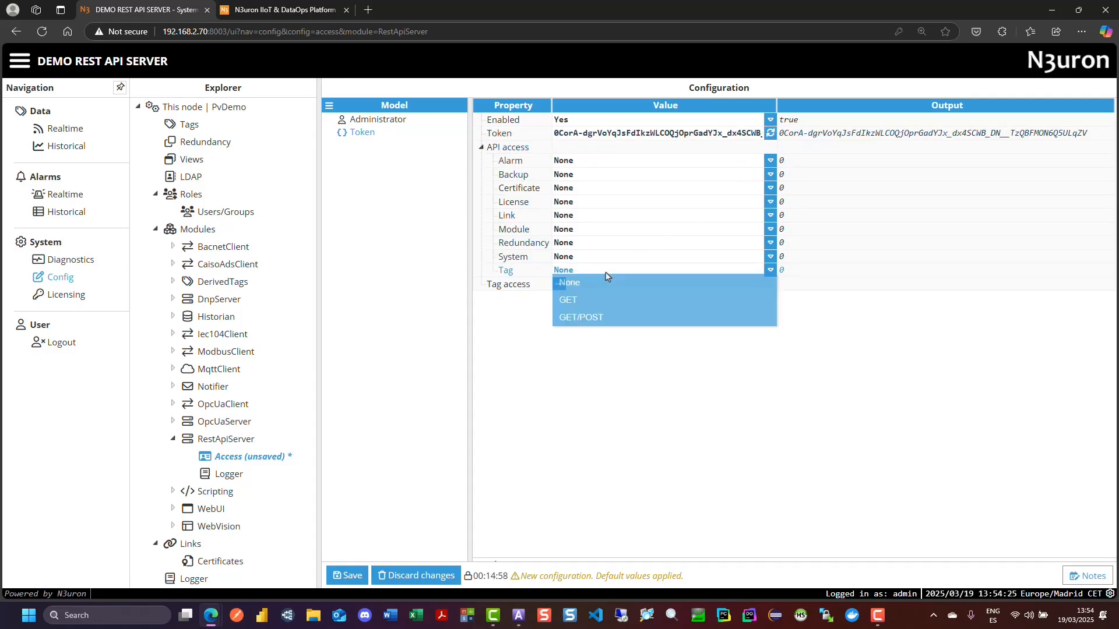
left_click(568, 303)
left_click(558, 284)
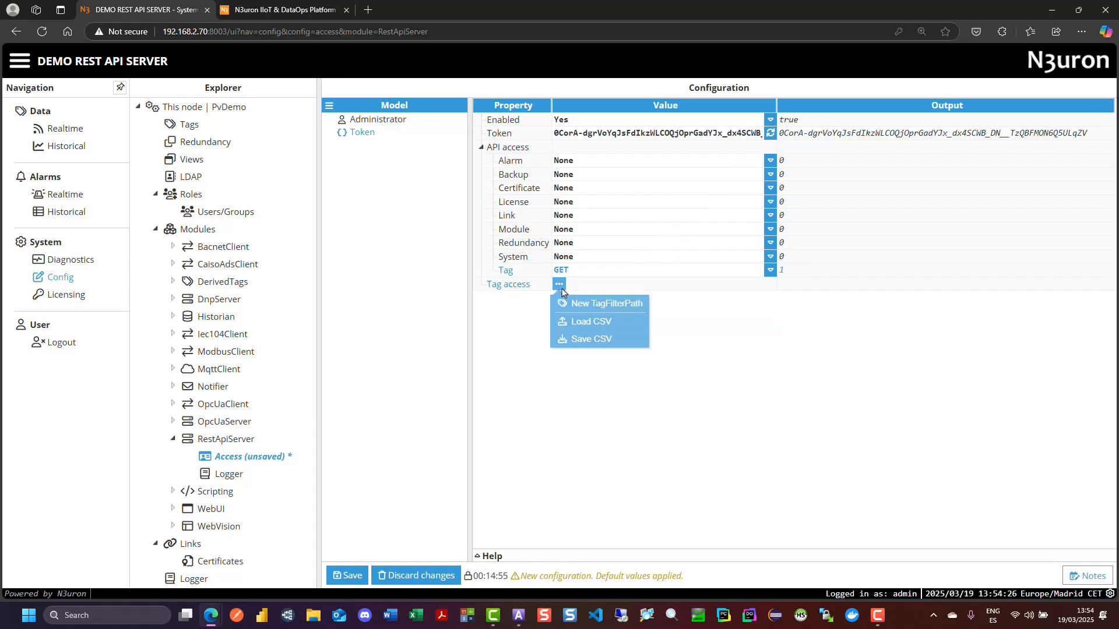
left_click(572, 303)
type("Filter")
key("Return")
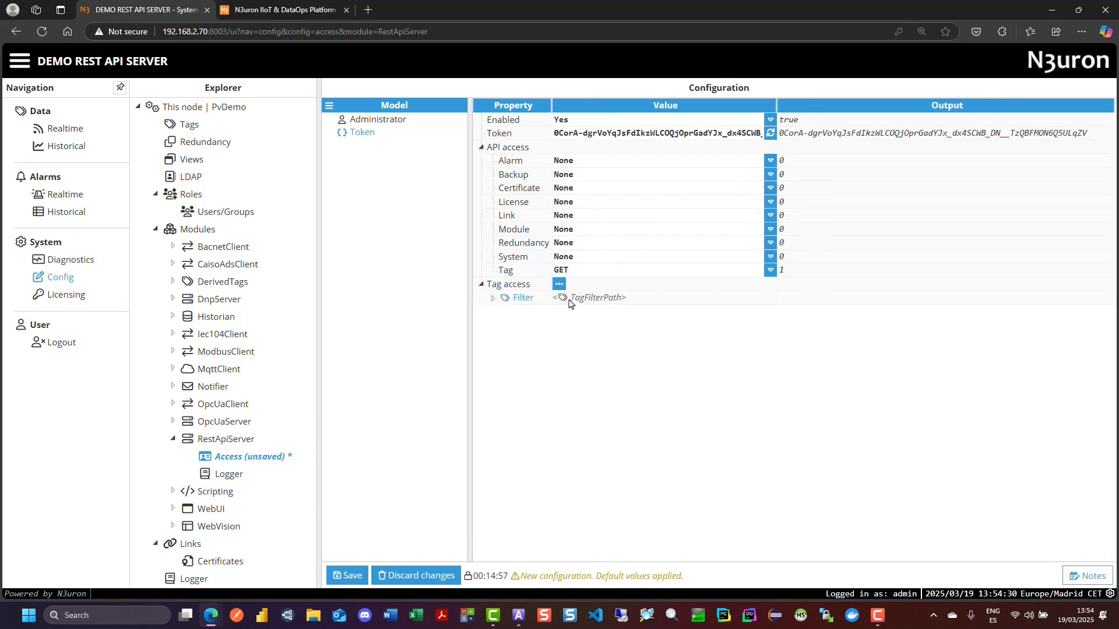
- Set the Token entry's tag filter path to the KPI_VG group, /PVSIM/BLUELAKE/PVG001/KPI_VG/
left_click(492, 298)
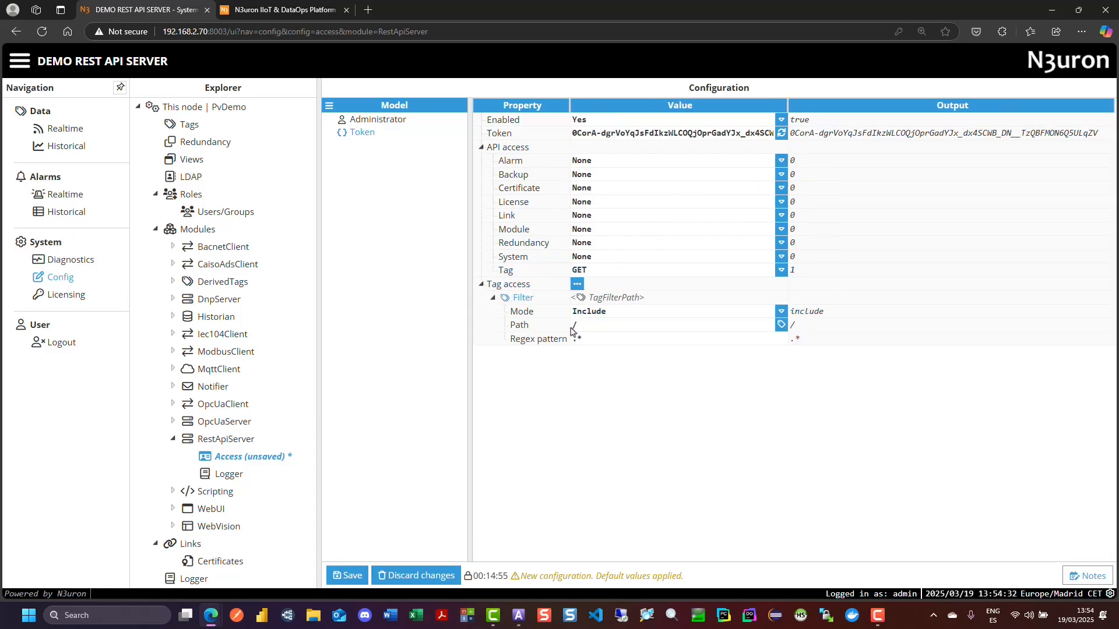
left_click(781, 325)
left_click(403, 230)
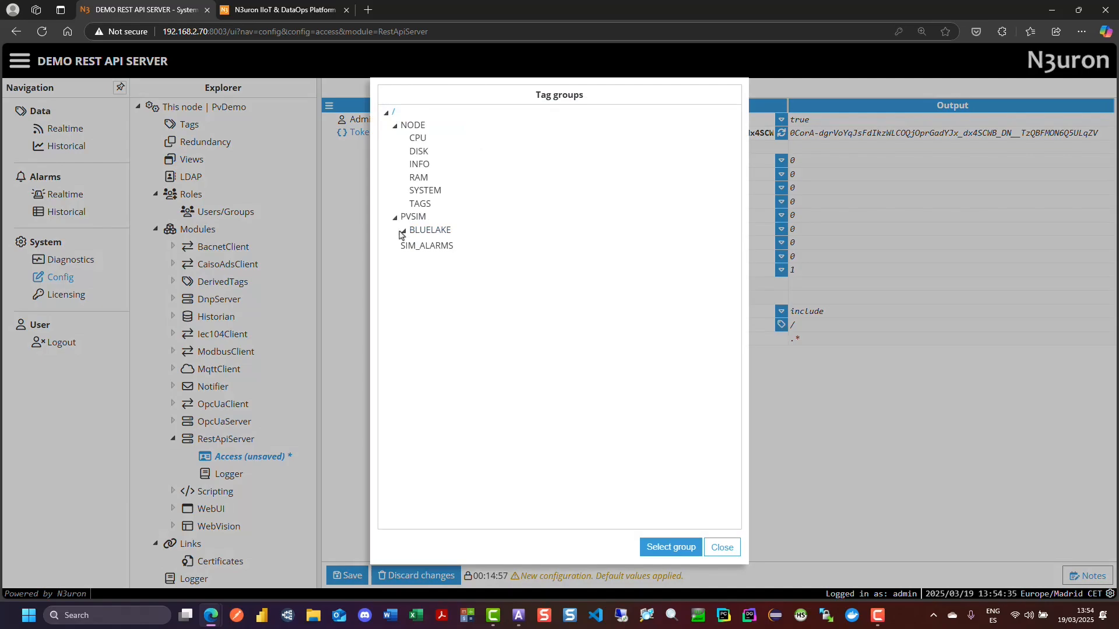
left_click(412, 243)
left_click(441, 256)
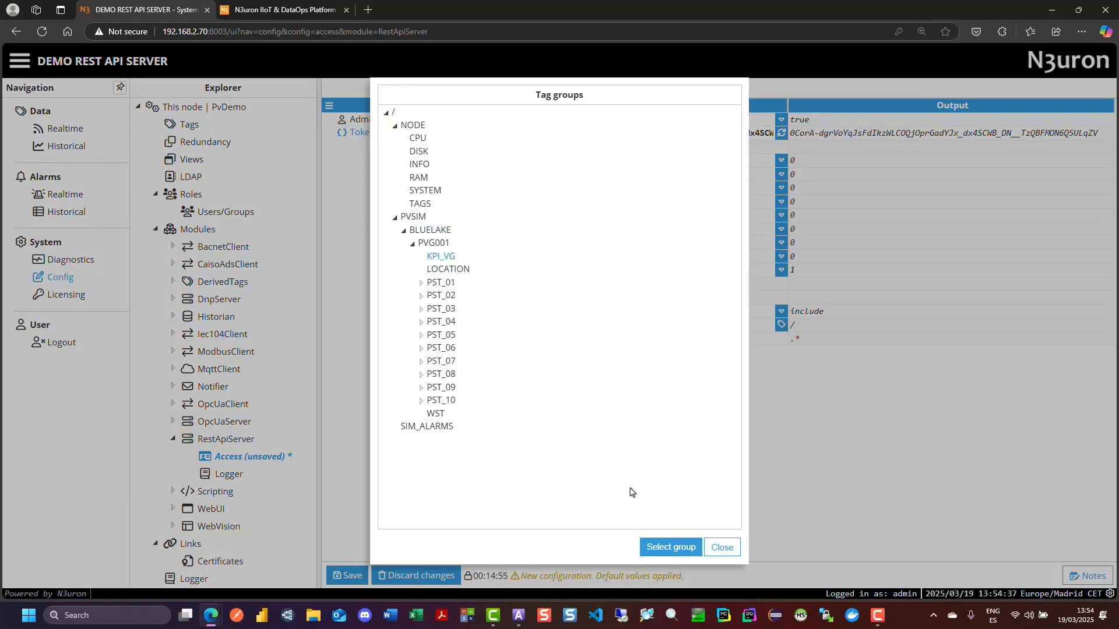
left_click(671, 547)
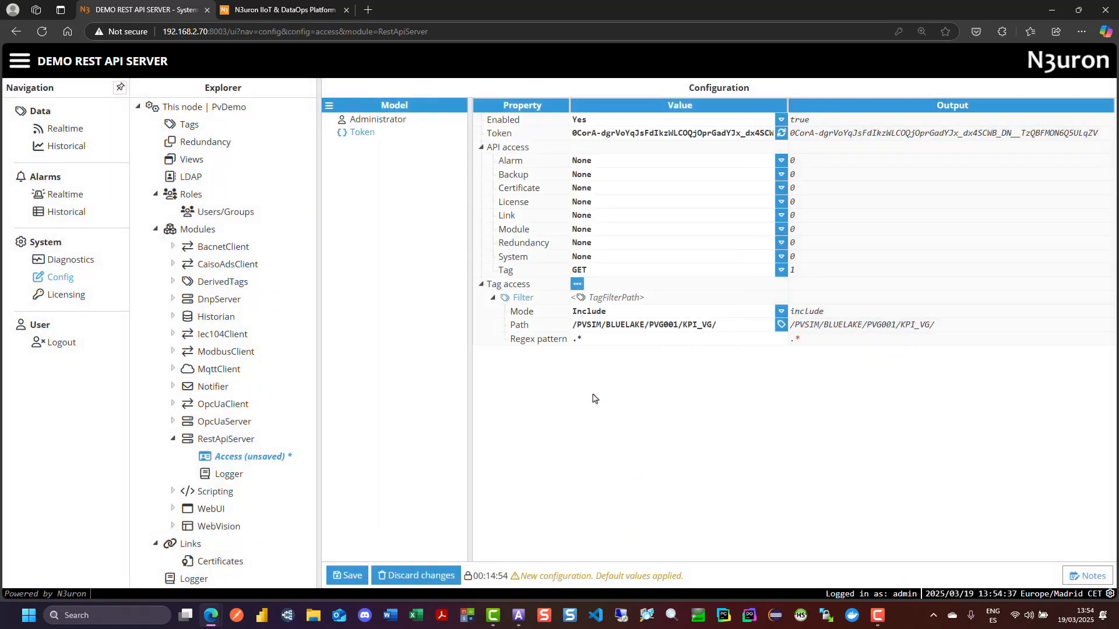
left_click(740, 327)
- Show the help text for the tag filter's Regex pattern property and enlarge it for reading
left_click(601, 343)
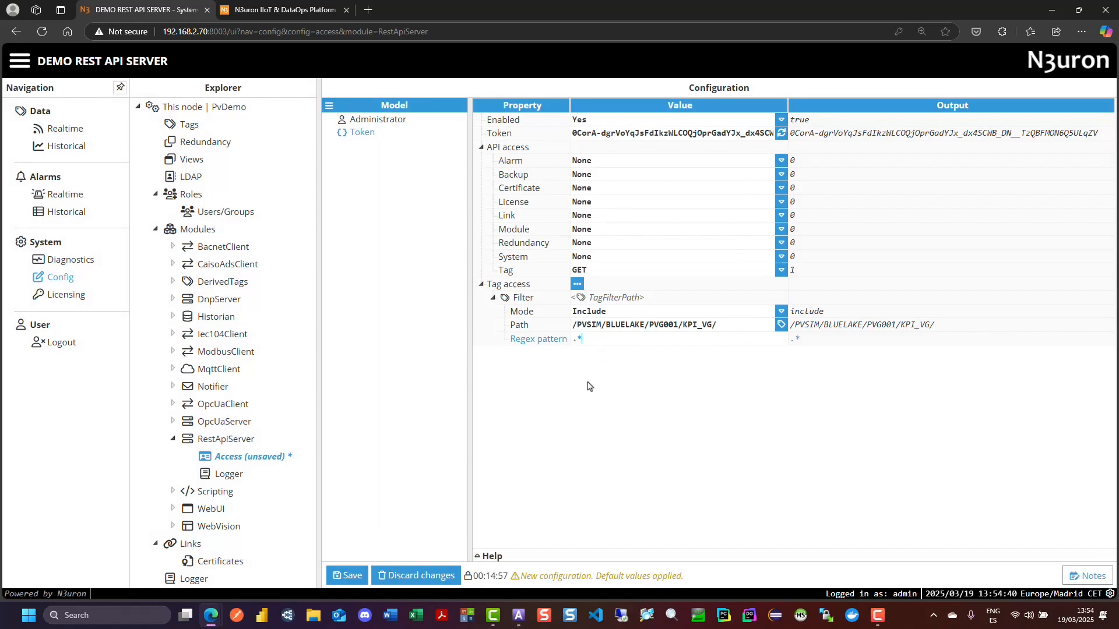
left_click(492, 557)
left_click_drag(789, 490, 794, 380)
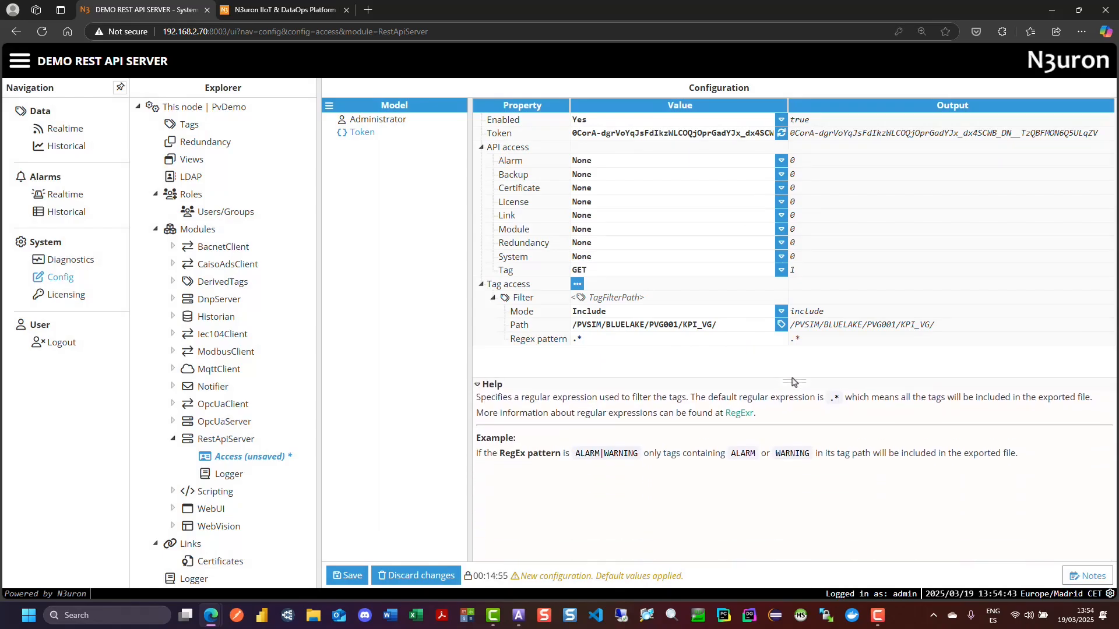
- Save the access configuration with a restart of the RestApiServer module, and return to the module's server settings
left_click(348, 575)
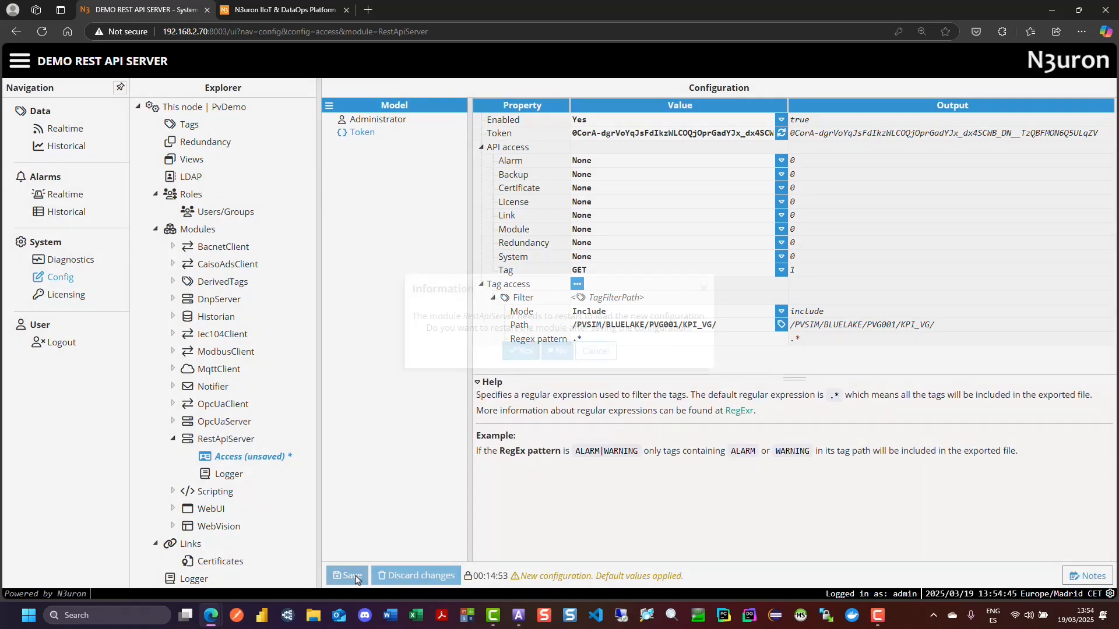
left_click(520, 350)
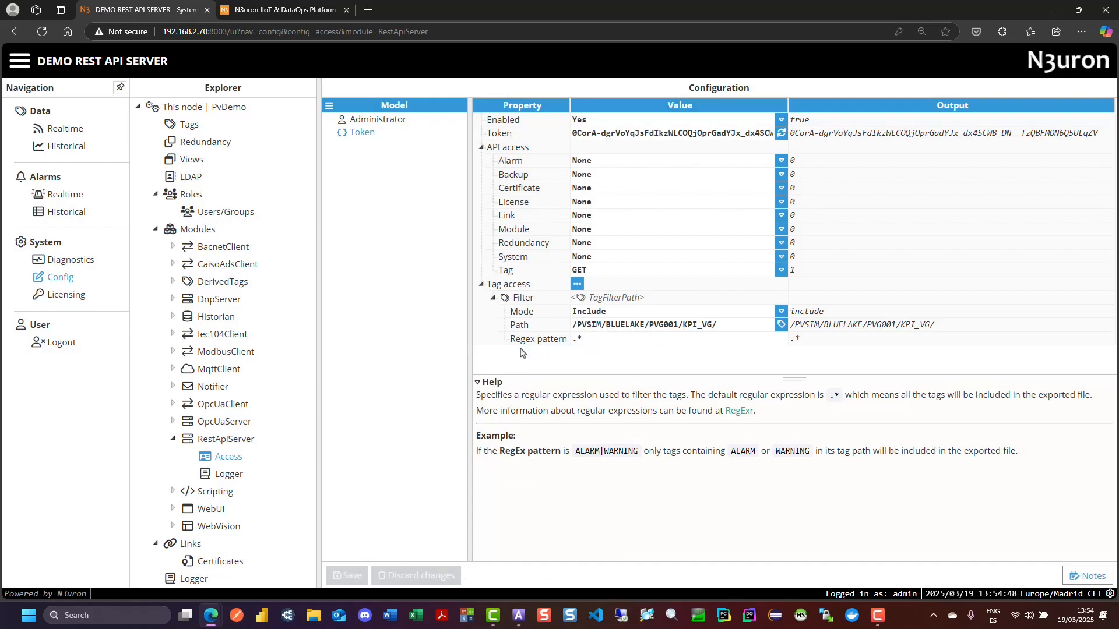
left_click(477, 384)
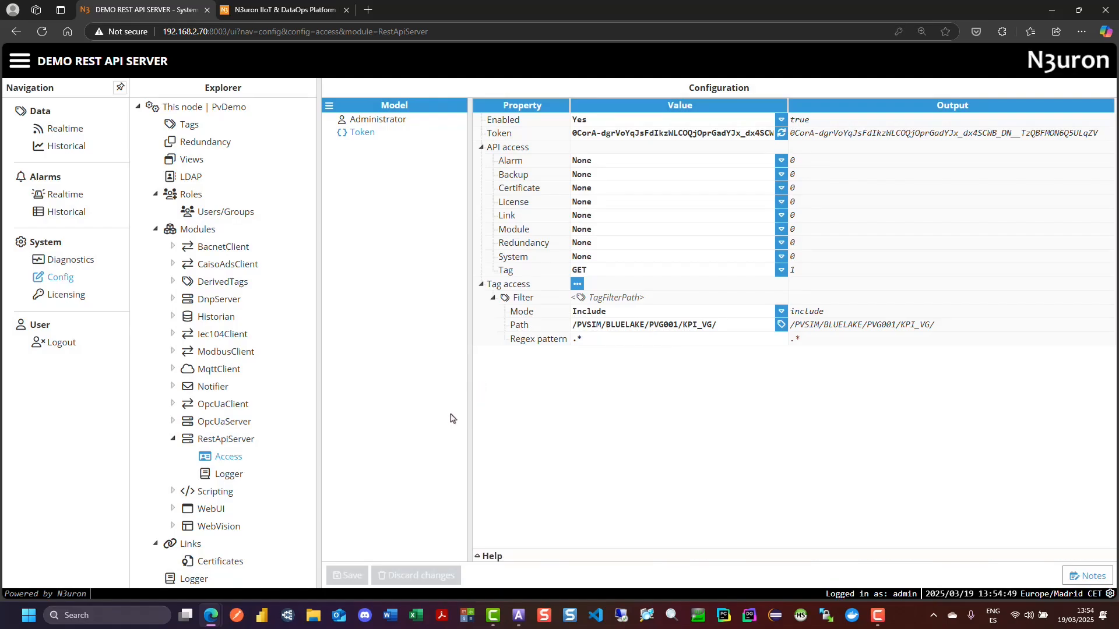
left_click(240, 442)
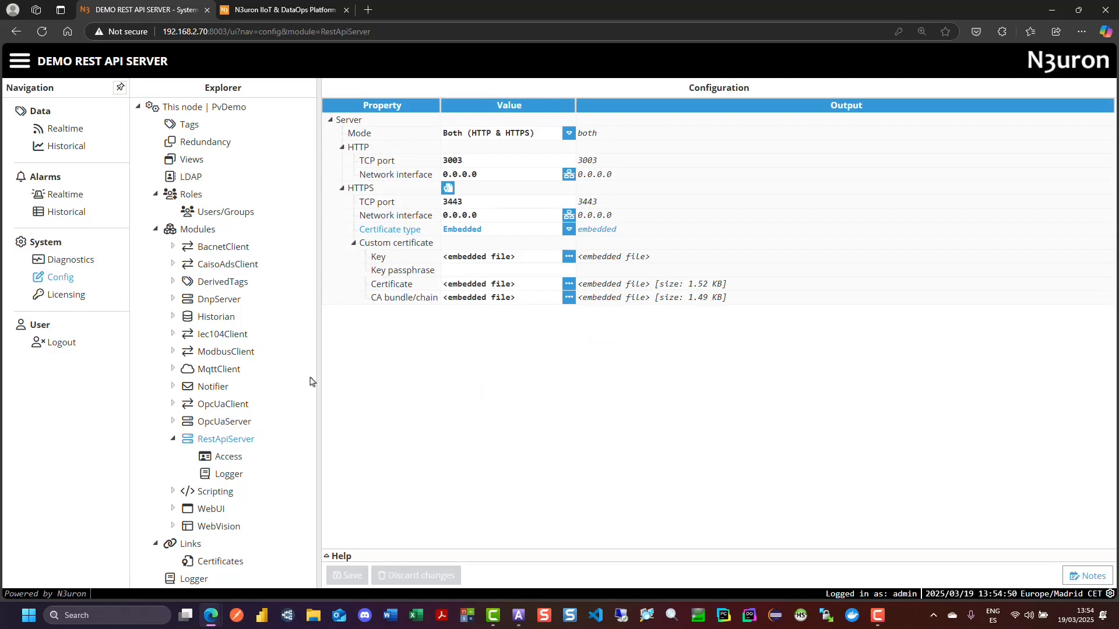
- Switch to the N3uron documentation site and open the Configuration article of the REST API Server manual under Data Delivery
left_click(301, 15)
scroll(604, 347, "down", 3)
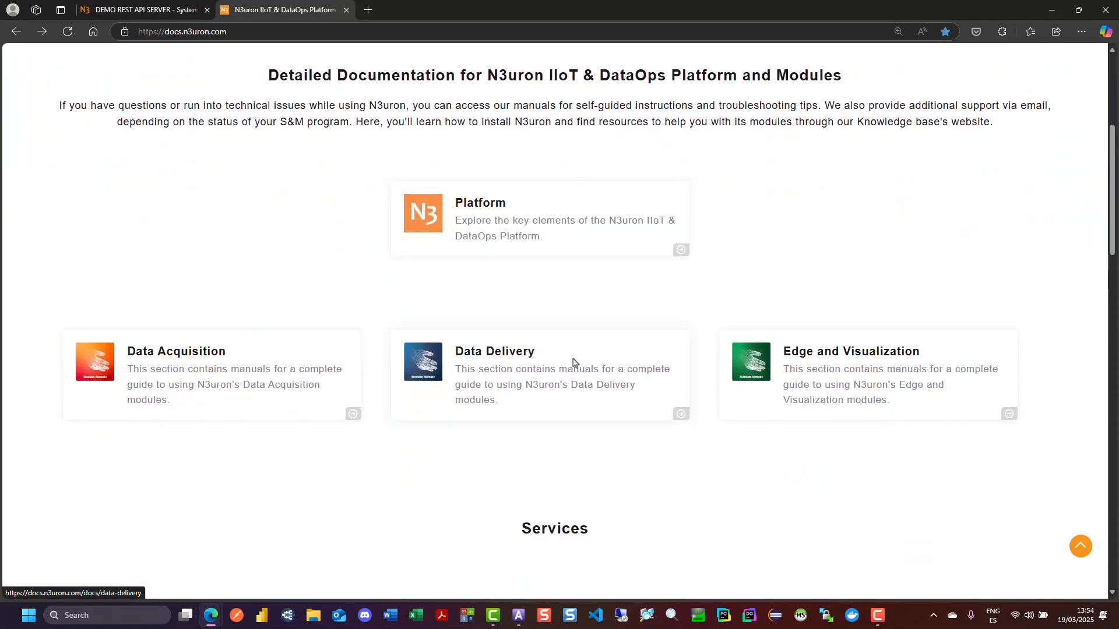
left_click(528, 371)
left_click(104, 403)
scroll(111, 400, "down", 1)
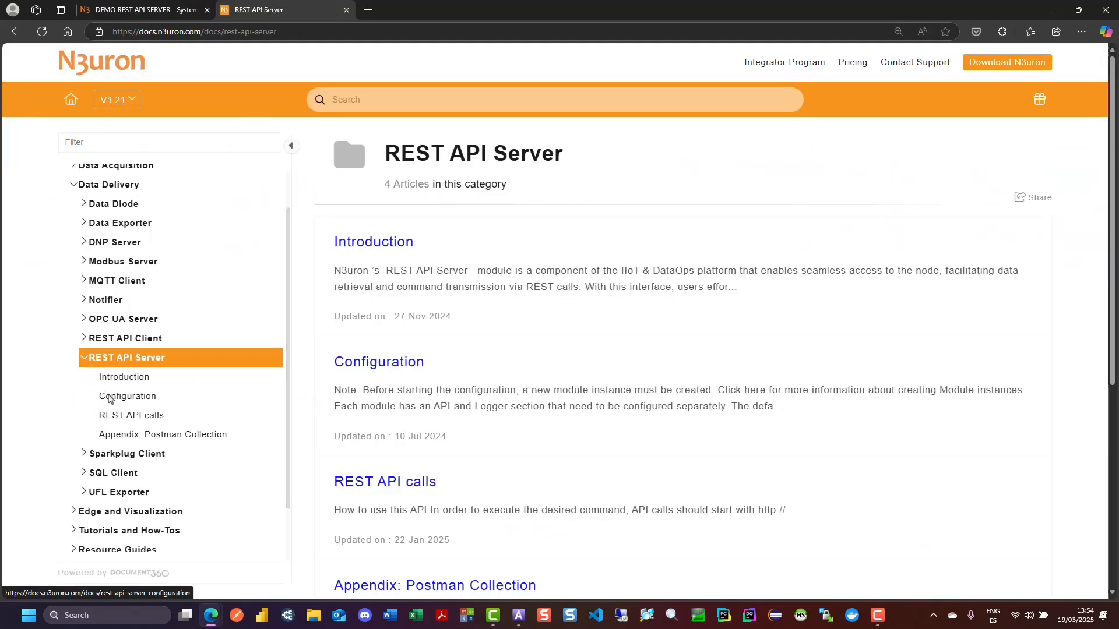
left_click(112, 399)
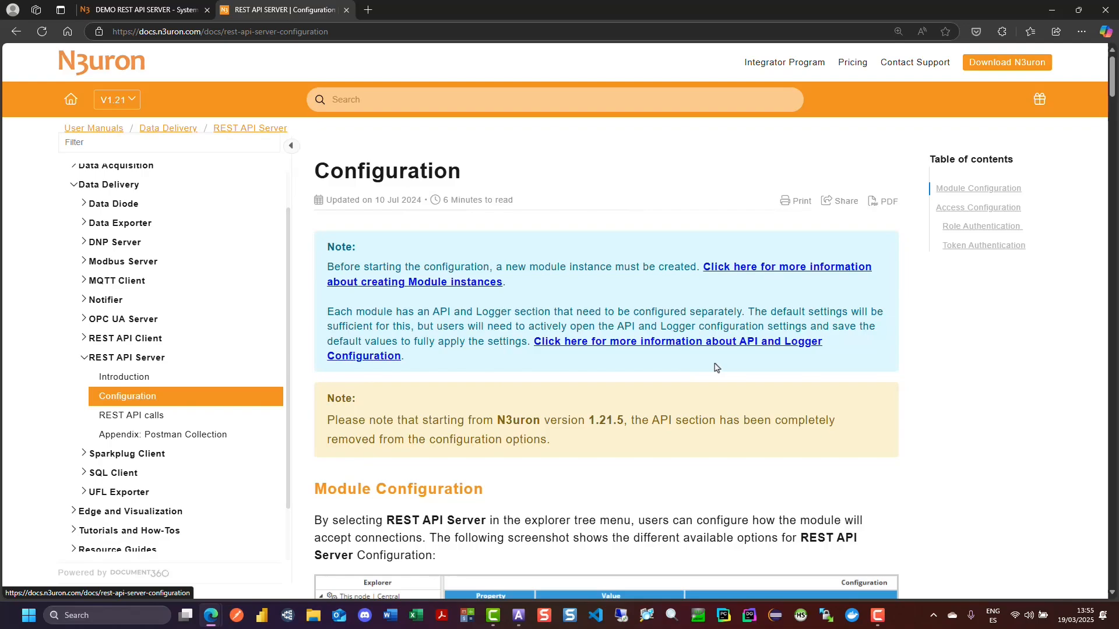